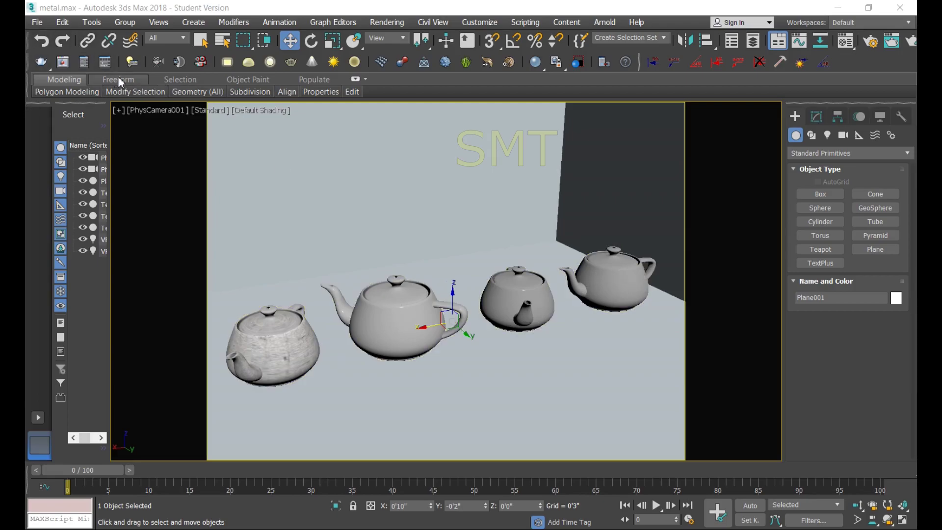
Inspect the finished four-teapot V-Ray render, zooming to 800% and back to 200%.
click(63, 61)
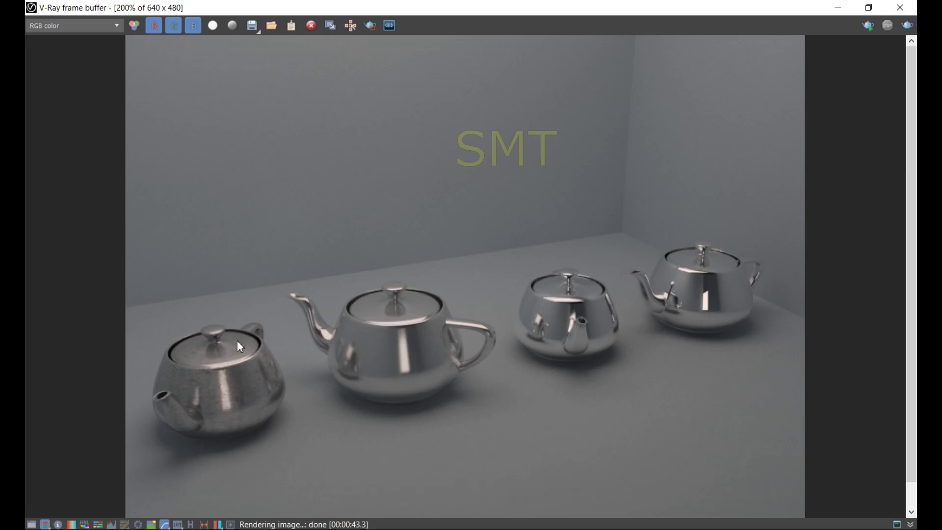
scroll(224, 400, up, 1)
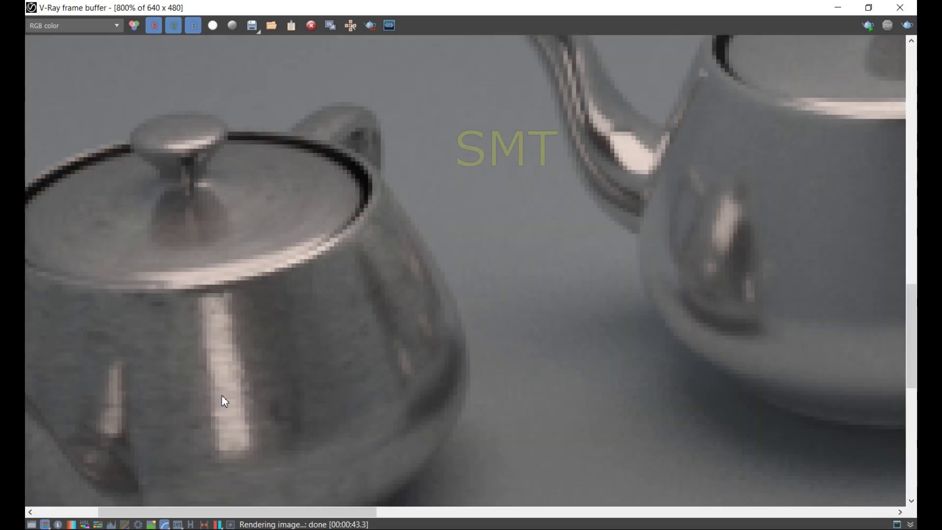
scroll(242, 323, up, 1)
scroll(260, 328, down, 1)
scroll(259, 322, down, 1)
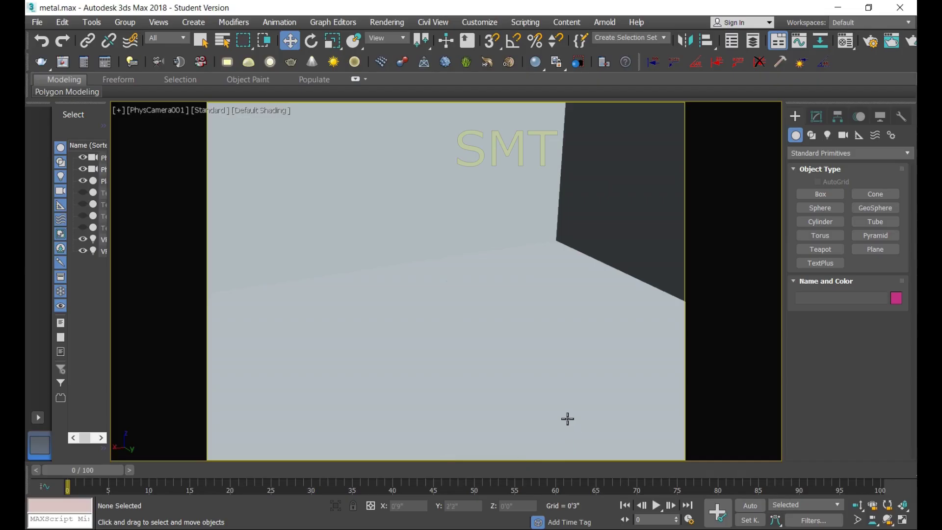
Restore the four-viewport layout and zoom the Top, Left and Front views to frame the room.
click(904, 519)
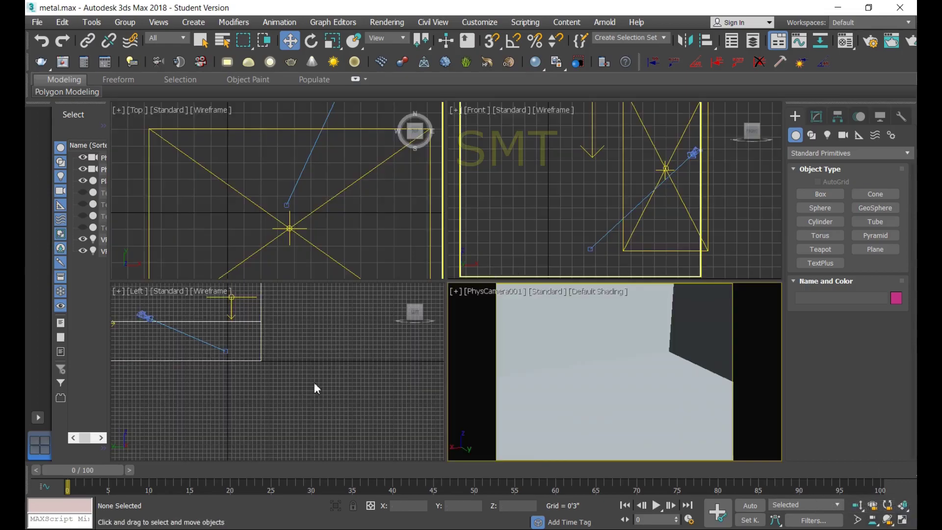
scroll(311, 372, down, 3)
scroll(311, 372, down, 2)
scroll(341, 164, down, 3)
scroll(340, 170, down, 3)
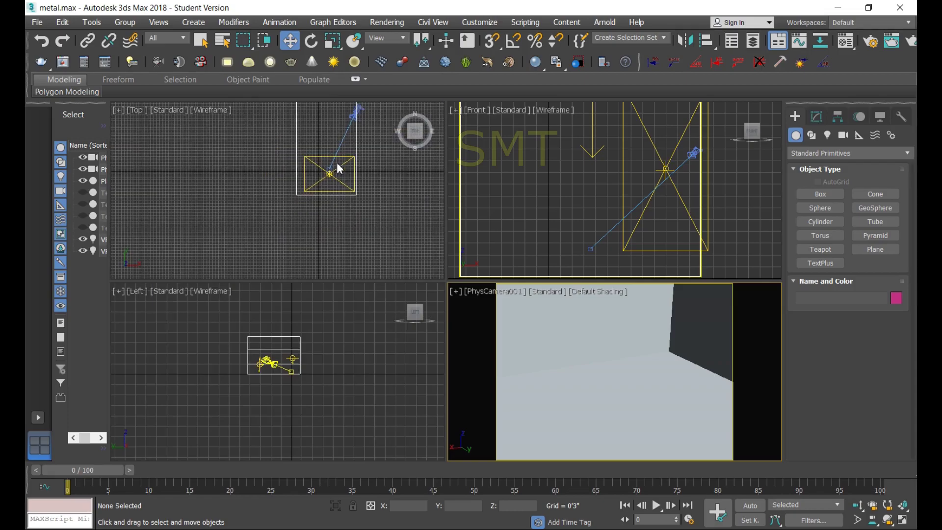
scroll(230, 191, down, 3)
scroll(611, 169, down, 5)
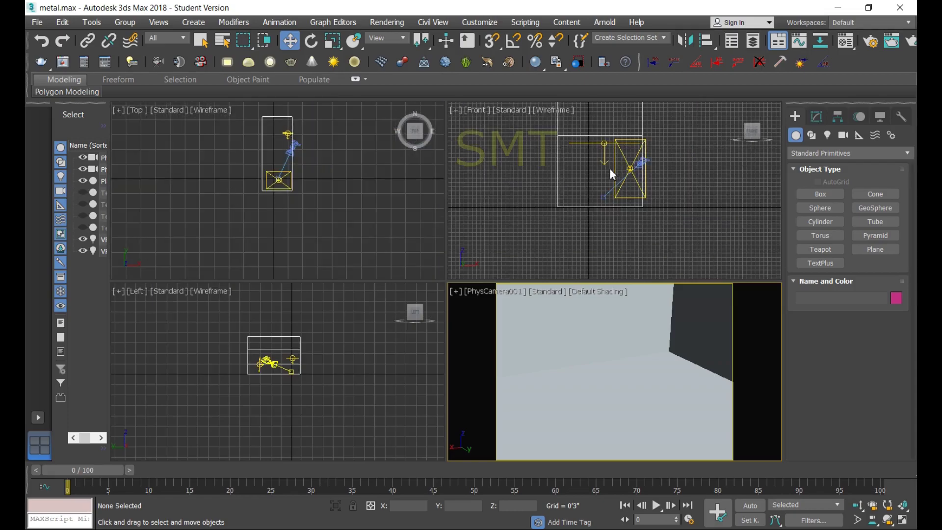
scroll(612, 152, down, 2)
scroll(614, 140, up, 3)
scroll(612, 144, up, 2)
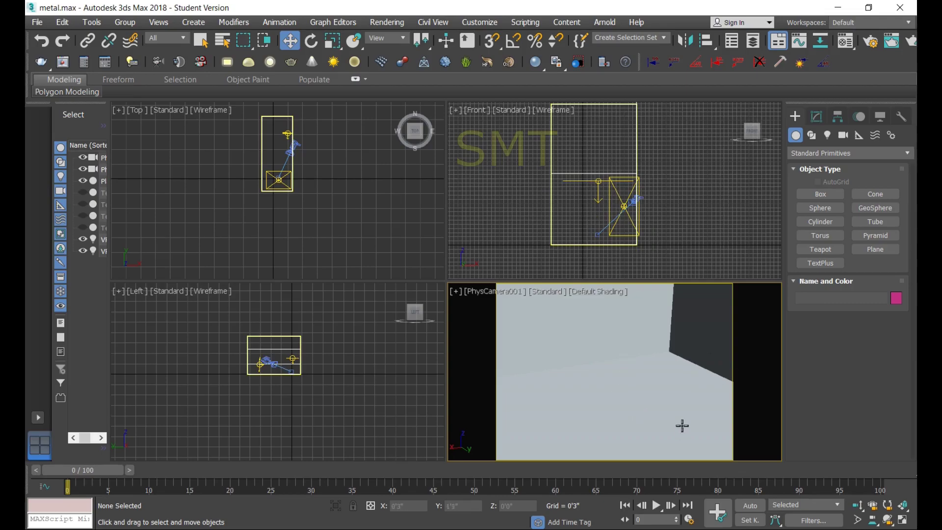
scroll(614, 186, up, 3)
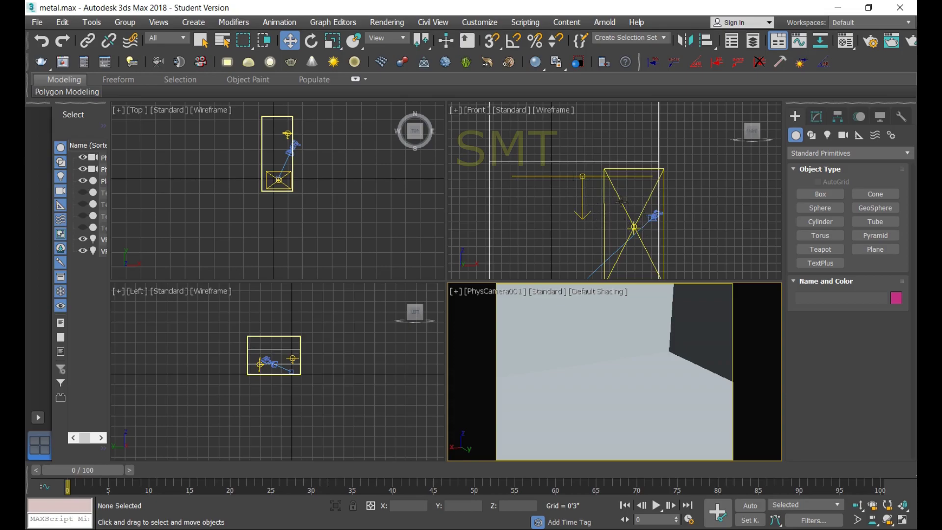
scroll(617, 198, down, 2)
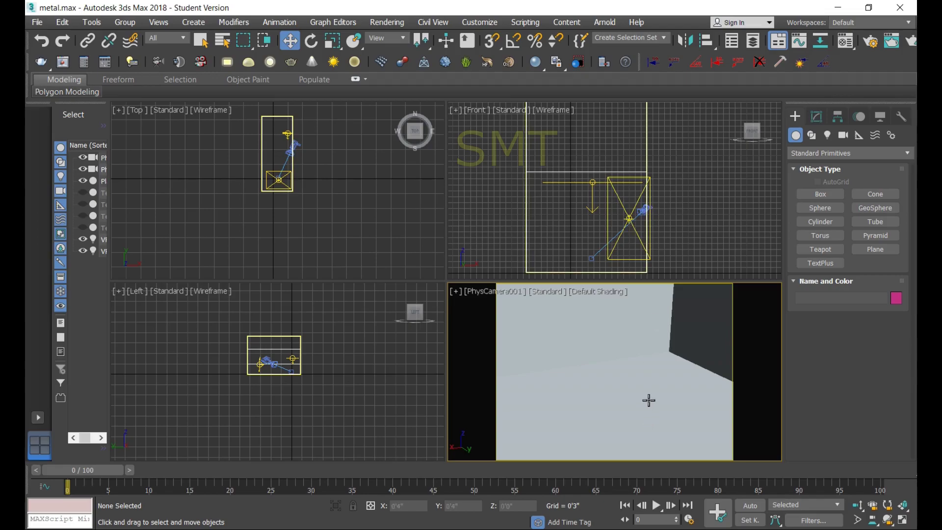
Create a 0'6" radius teapot at the plane's front left and Shift-drag a copy to its right.
click(820, 249)
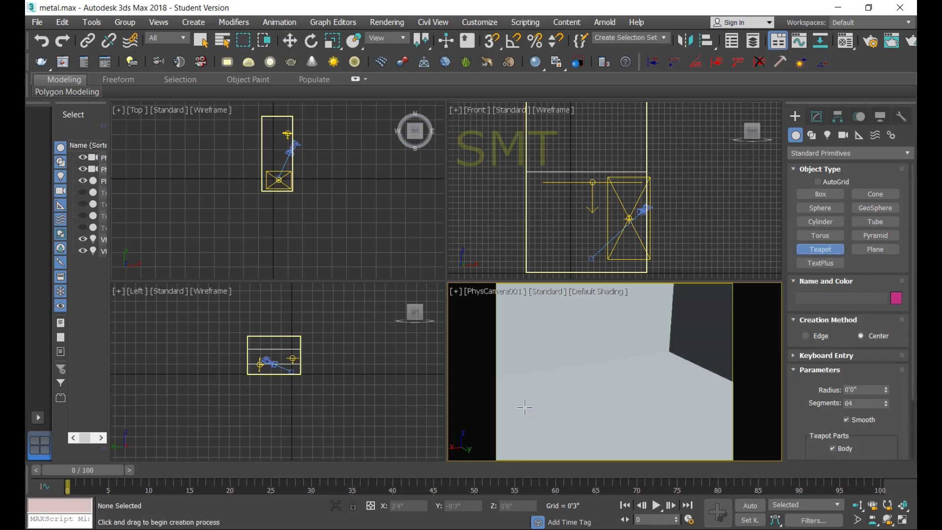
drag(526, 411, 531, 417)
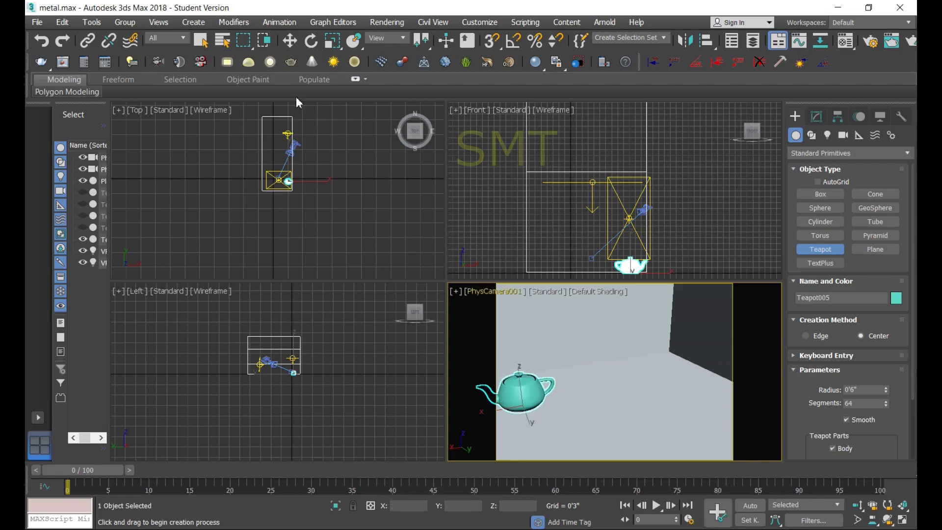
click(290, 41)
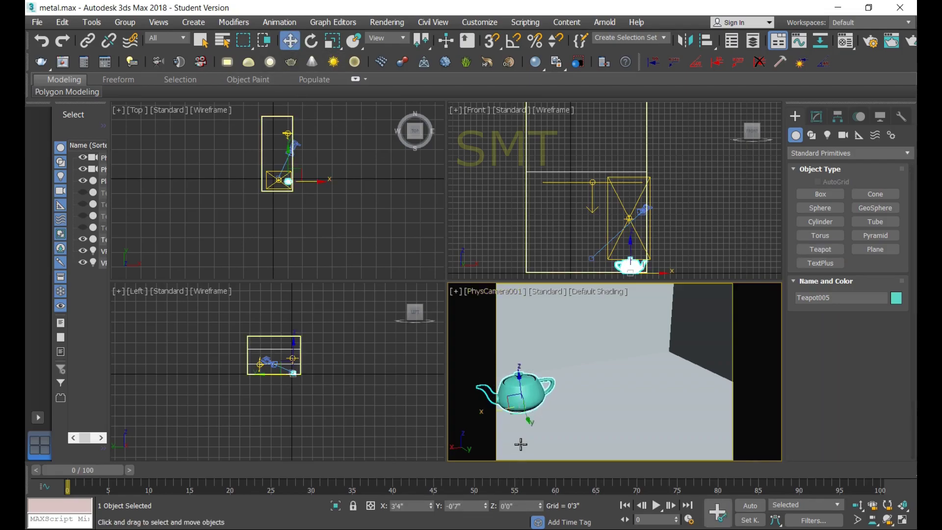
shift+drag(512, 407, 585, 402)
Clone the teapot as 3 copies and stagger them from front left to back right.
click(507, 277)
click(507, 277)
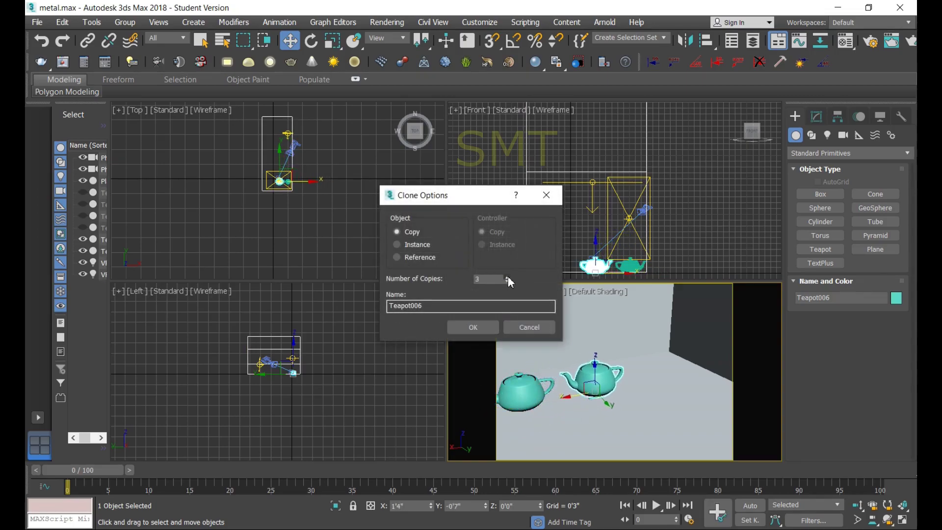
click(474, 327)
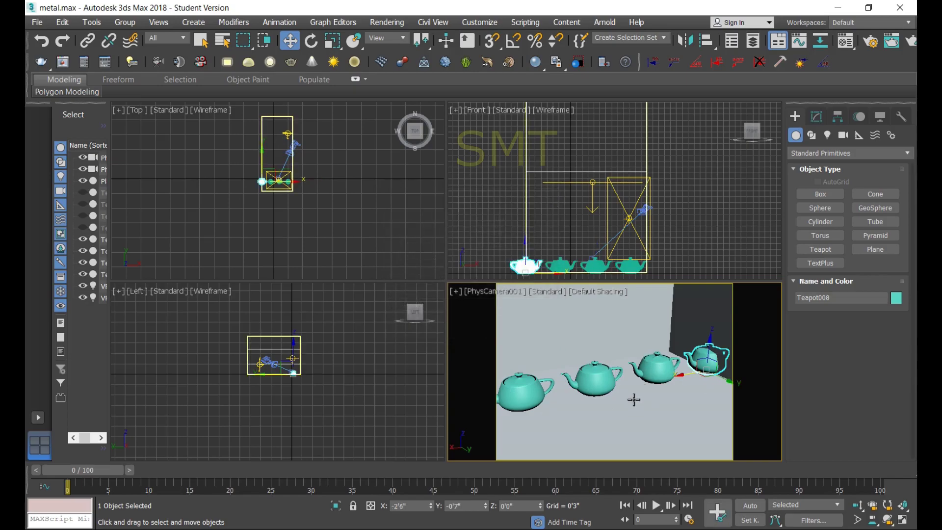
click(652, 375)
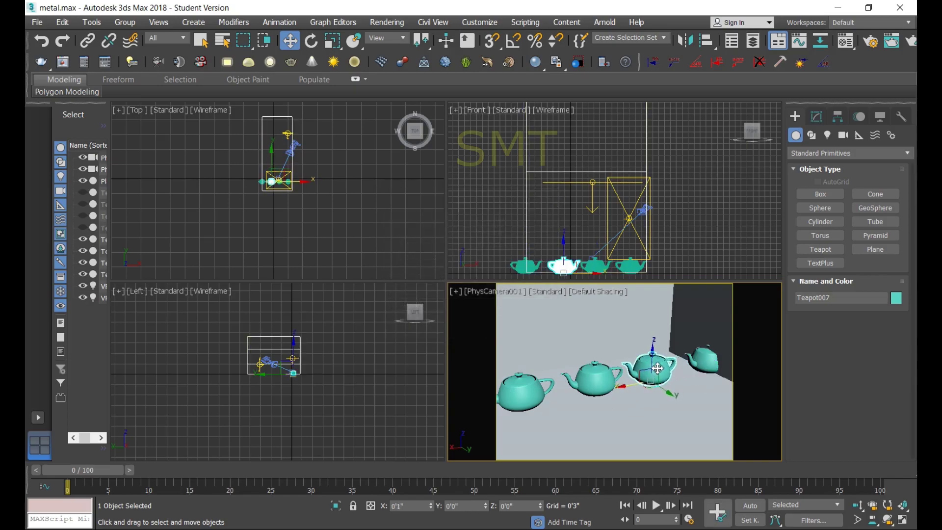
drag(592, 378, 576, 362)
middle_drag(594, 271, 591, 240)
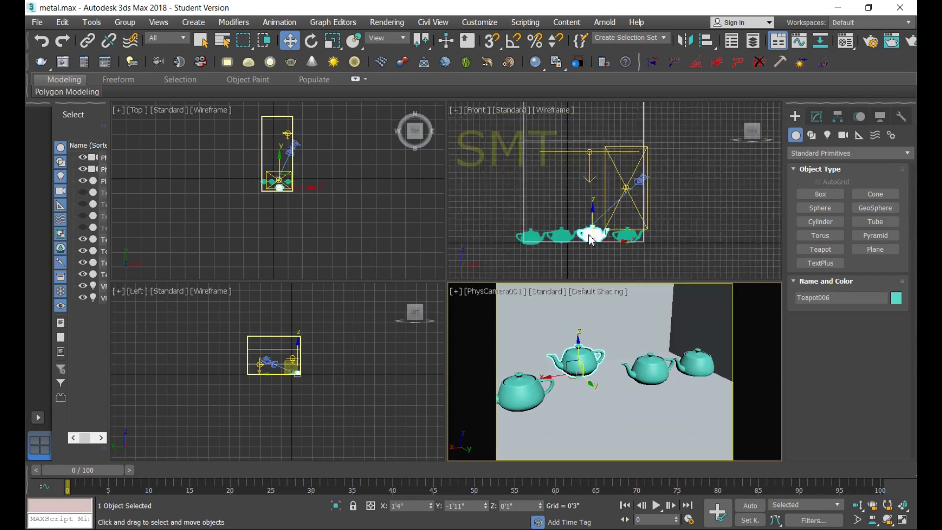
scroll(591, 240, up, 5)
click(726, 216)
scroll(633, 201, down, 3)
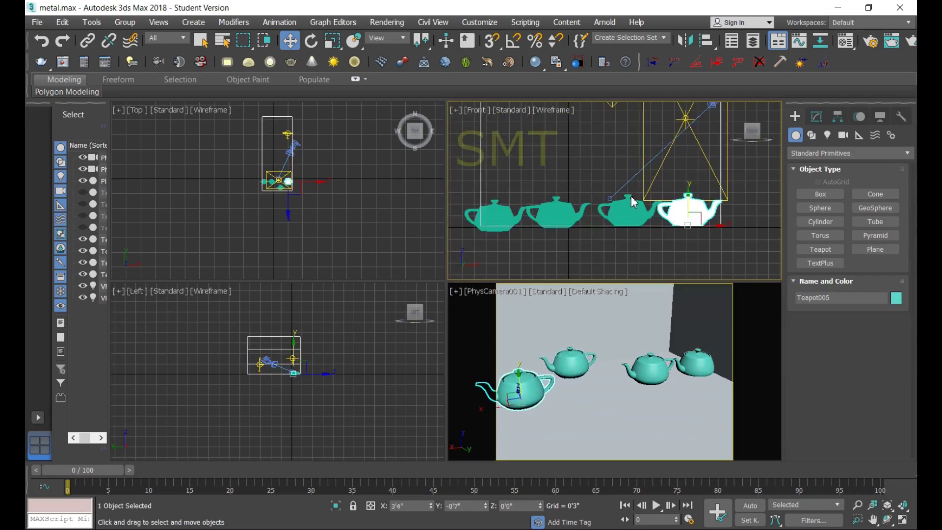
drag(559, 216, 595, 227)
drag(496, 216, 513, 214)
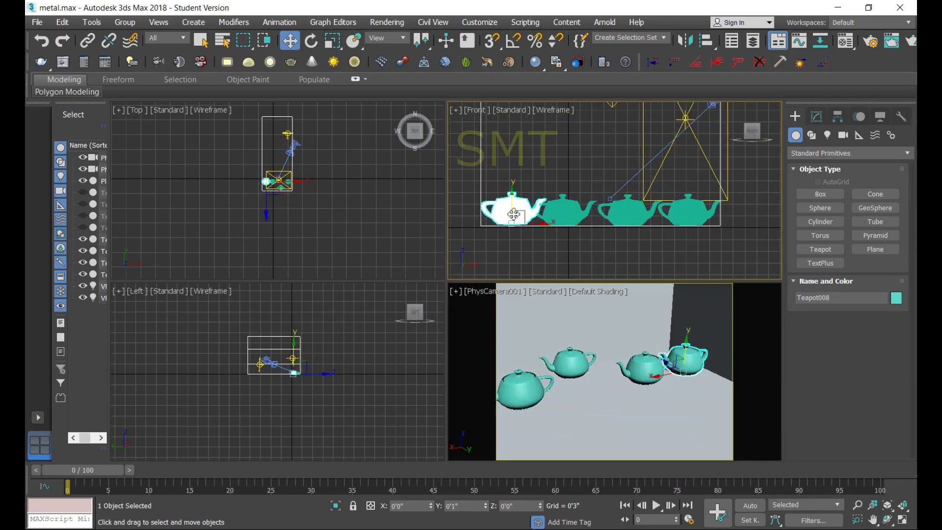
Turn the farthest teapot about 12 degrees around Z and recheck the teapot positions.
click(314, 43)
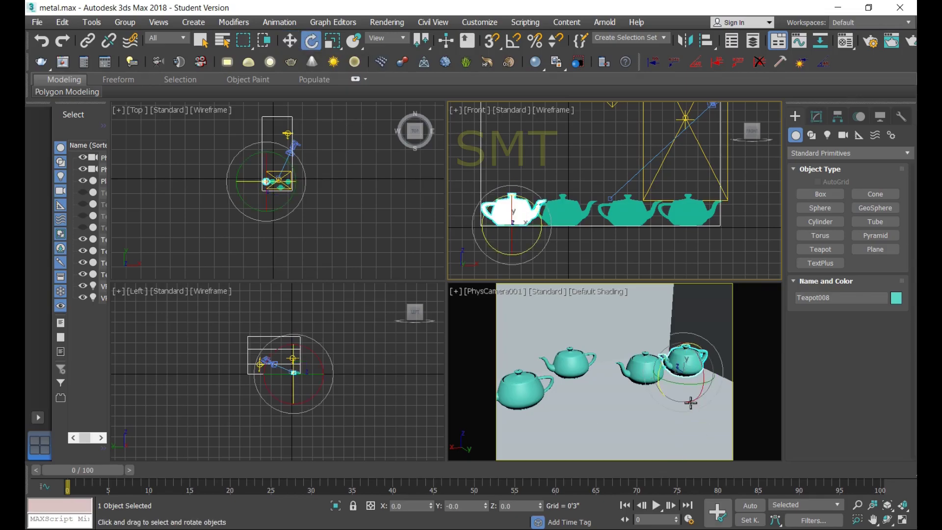
mouse_move(689, 368)
mouse_down()
mouse_move(694, 386)
mouse_move(778, 379)
mouse_up()
key(w)
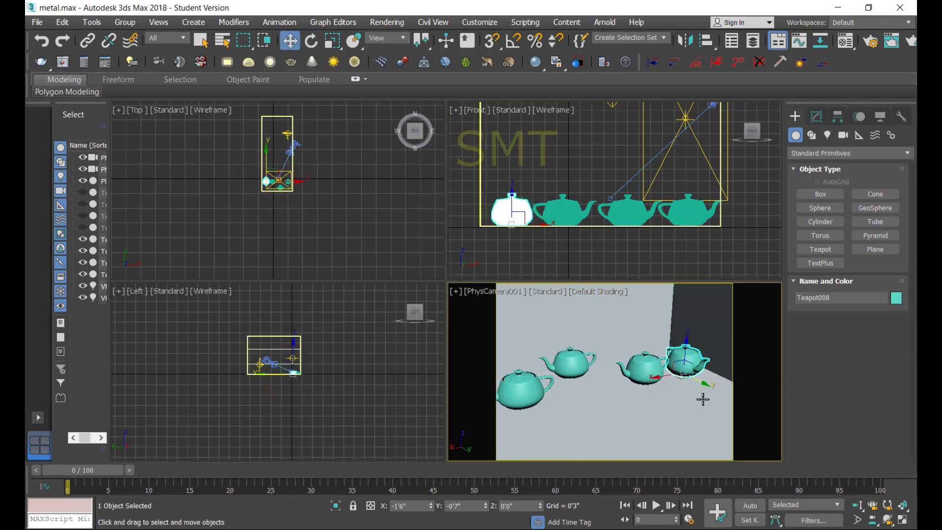
click(638, 367)
click(522, 388)
click(697, 214)
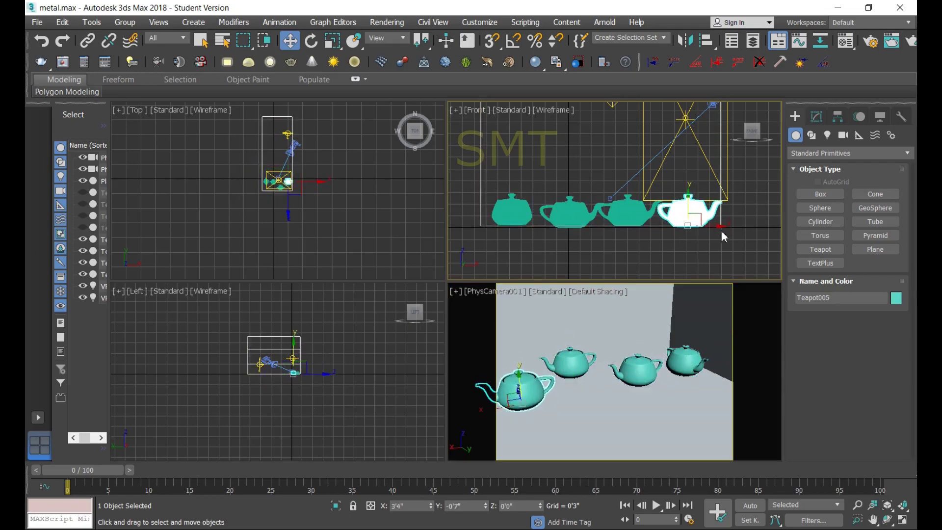
click(651, 433)
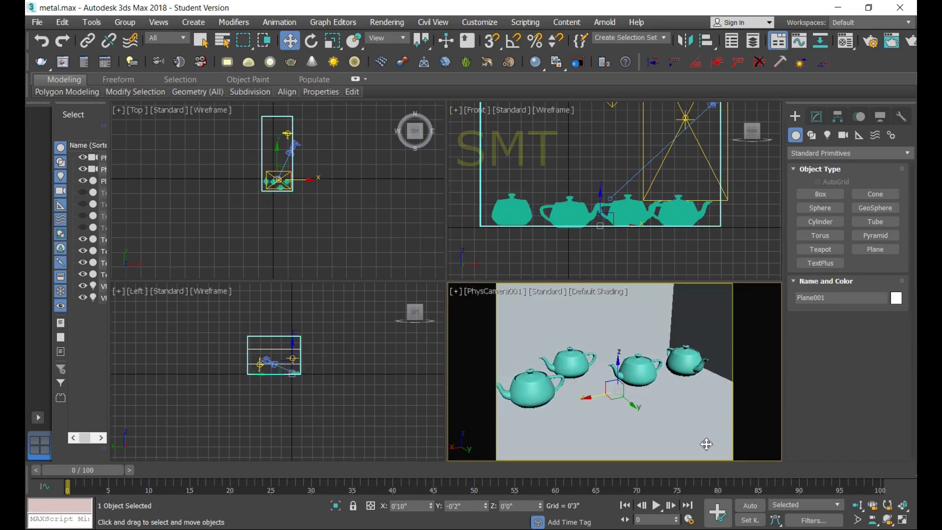
click(537, 390)
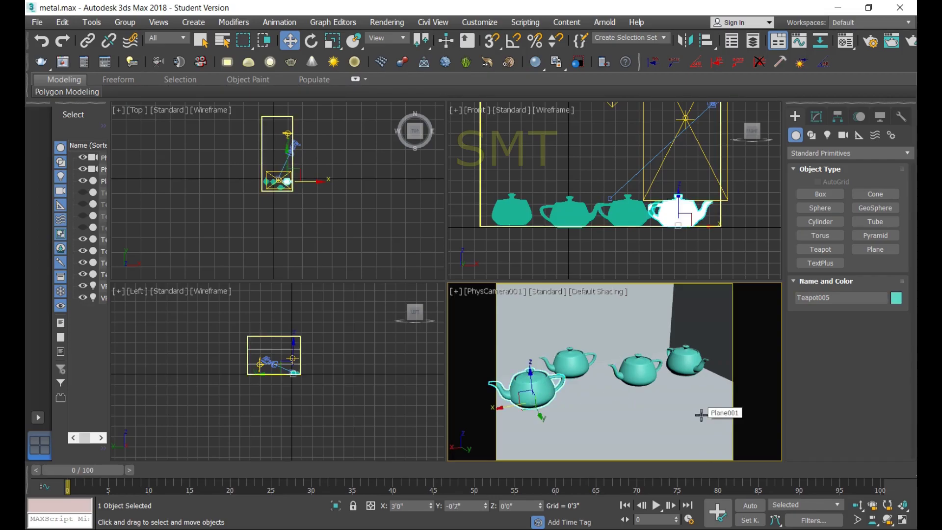
Review the Polished, SS furniture, mirrorpolished and Brushed SS materials, then pick unused Material #7.
key(m)
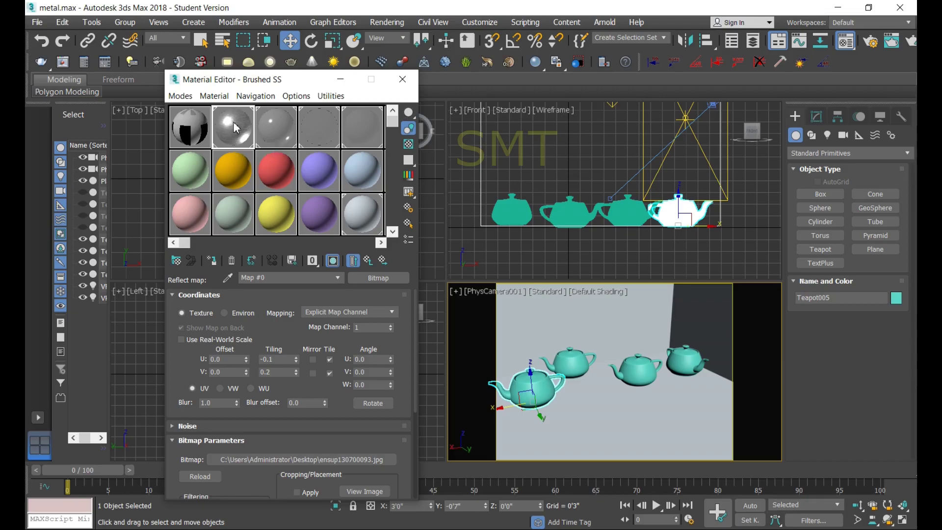
click(269, 132)
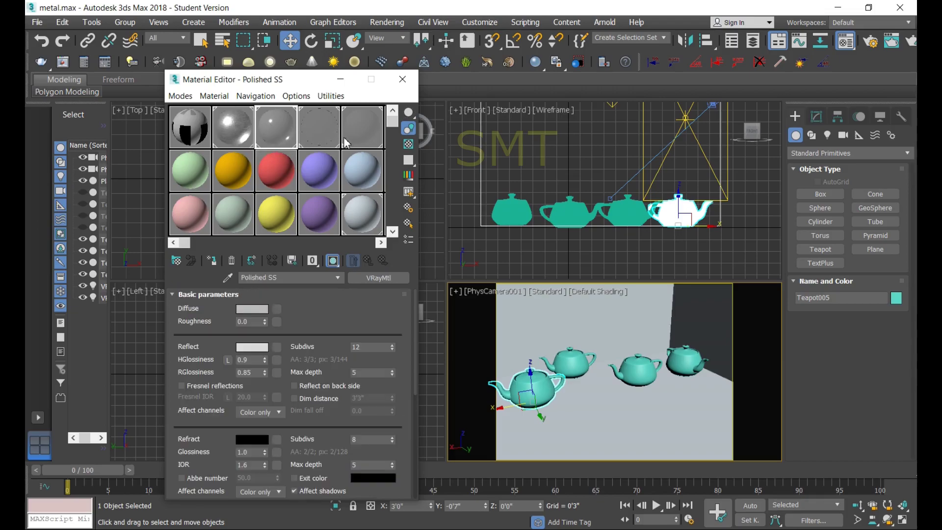
click(322, 134)
click(367, 126)
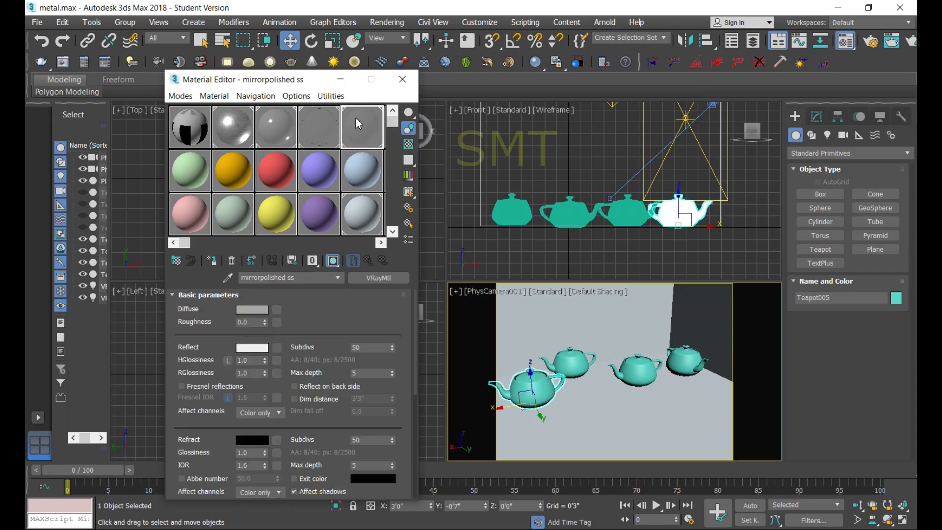
click(312, 132)
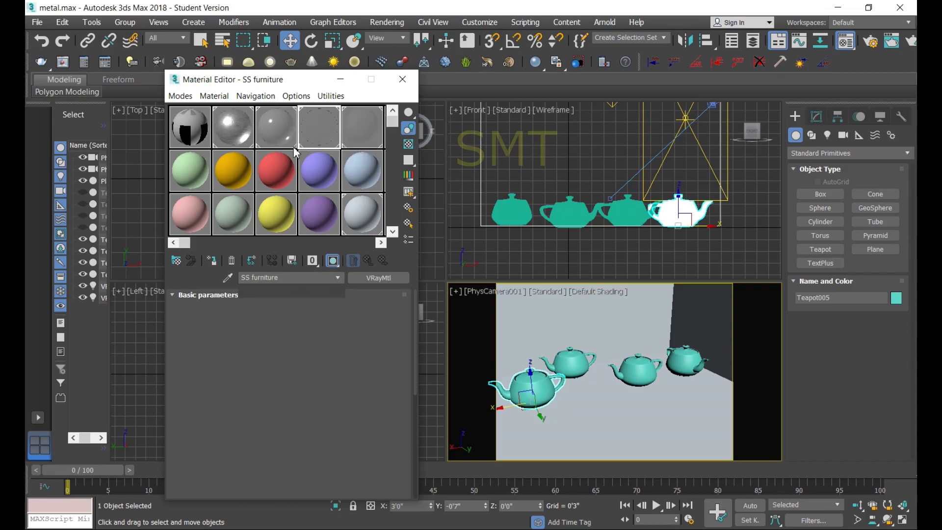
click(273, 132)
click(235, 133)
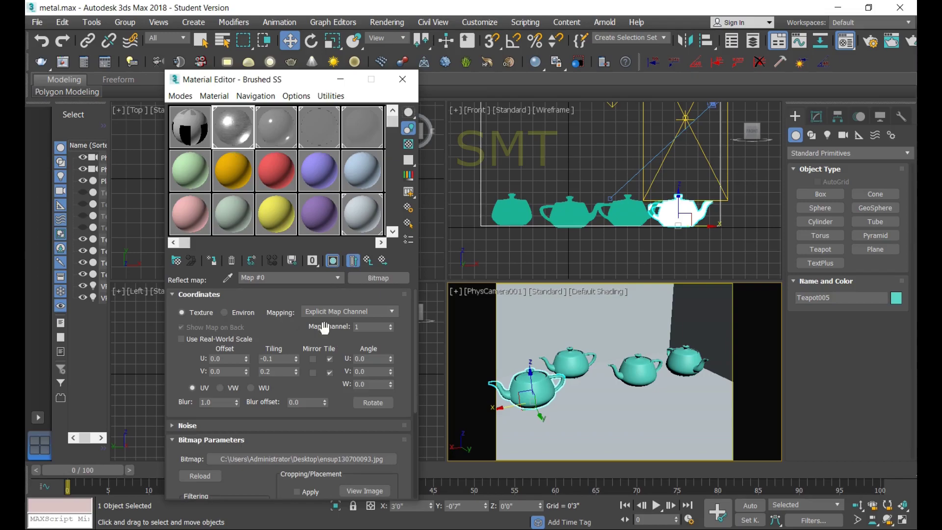
click(191, 171)
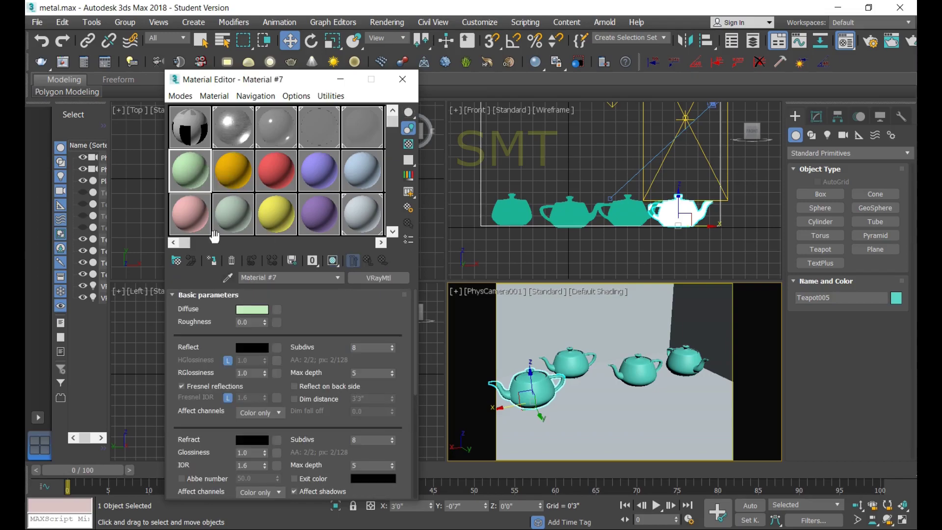
Rename Material #7 to 'brushed Stainless steel'.
drag(300, 284, 220, 286)
text(brush)
text(ed)
text(Stainless s)
text(teel)
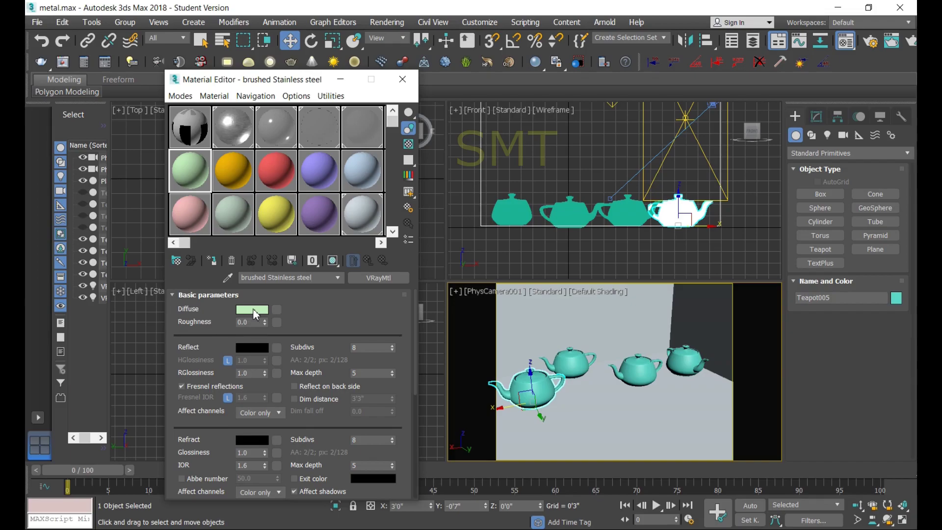
Set the material's diffuse colour to dark grey RGB 45,45,45.
click(255, 310)
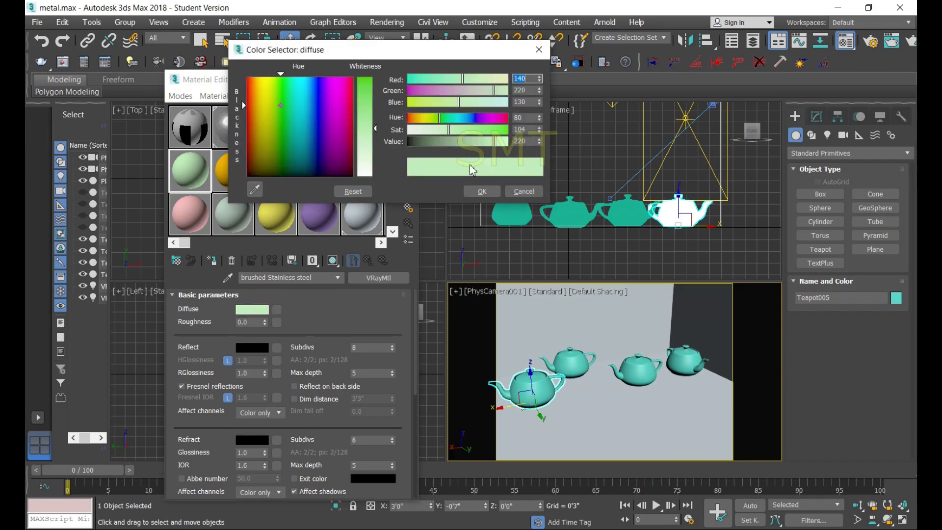
text(45)
key(Tab)
text(45)
key(Tab)
text(4)
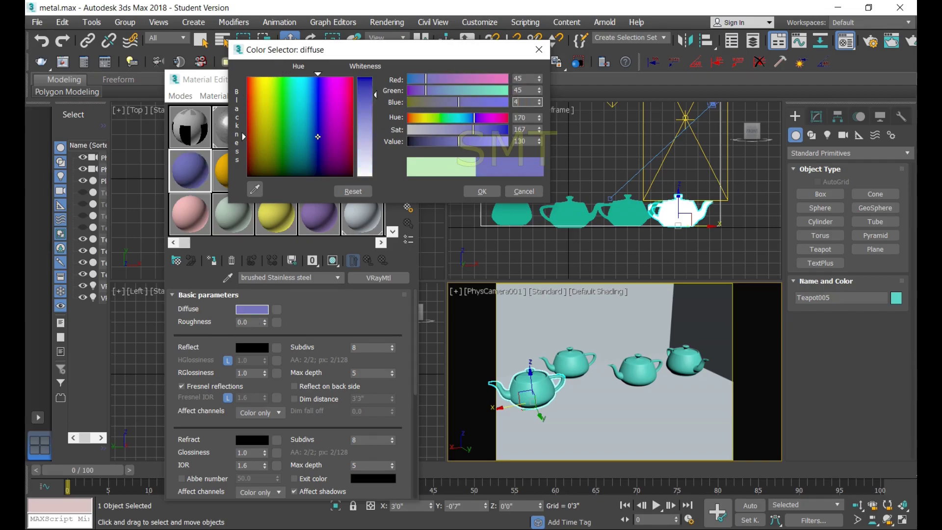
key(Tab)
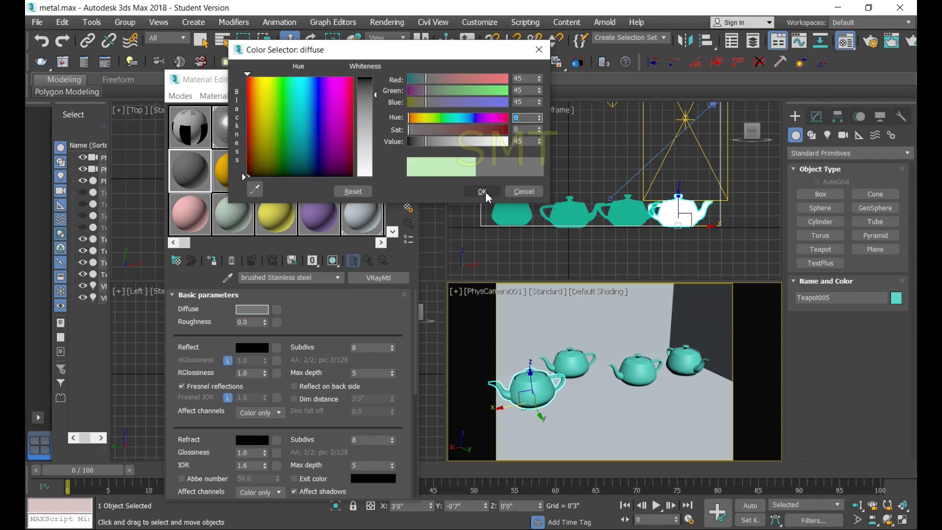
click(483, 190)
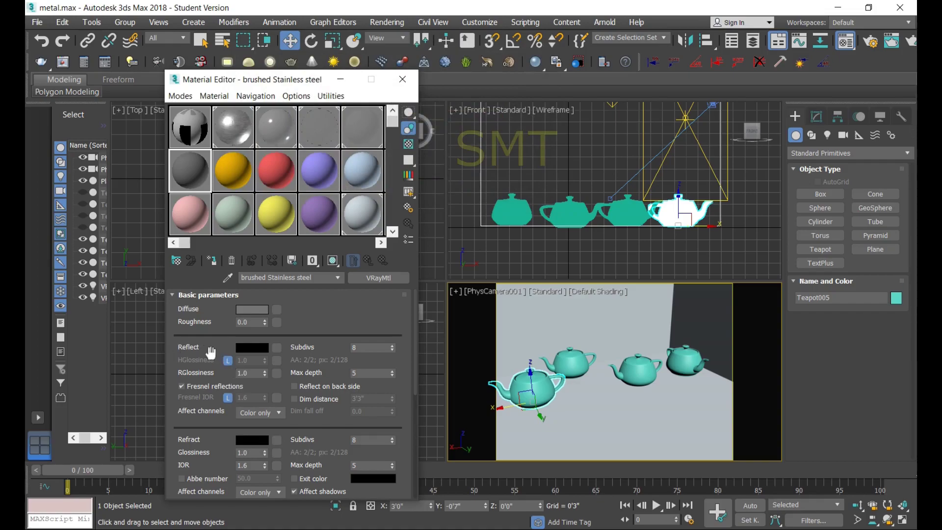
Set the reflection colour to grey RGB 57,57,57.
click(260, 351)
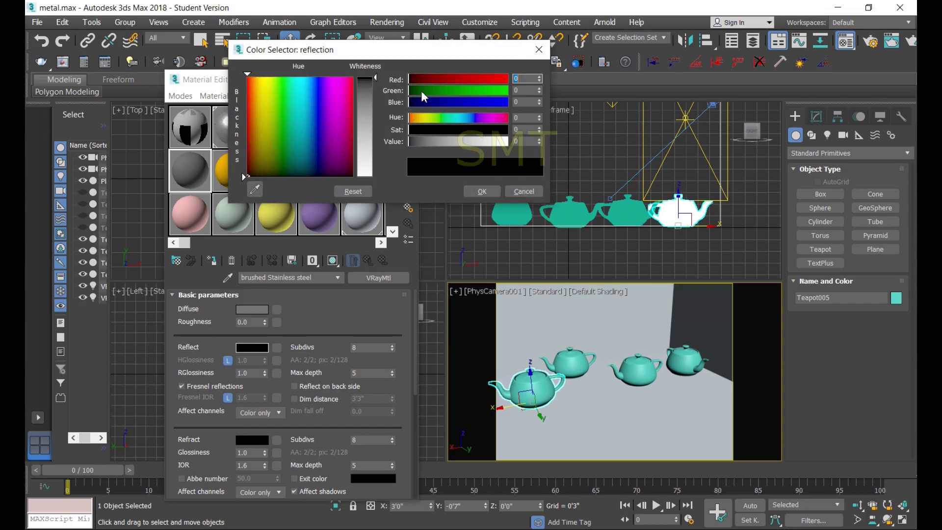
text(57)
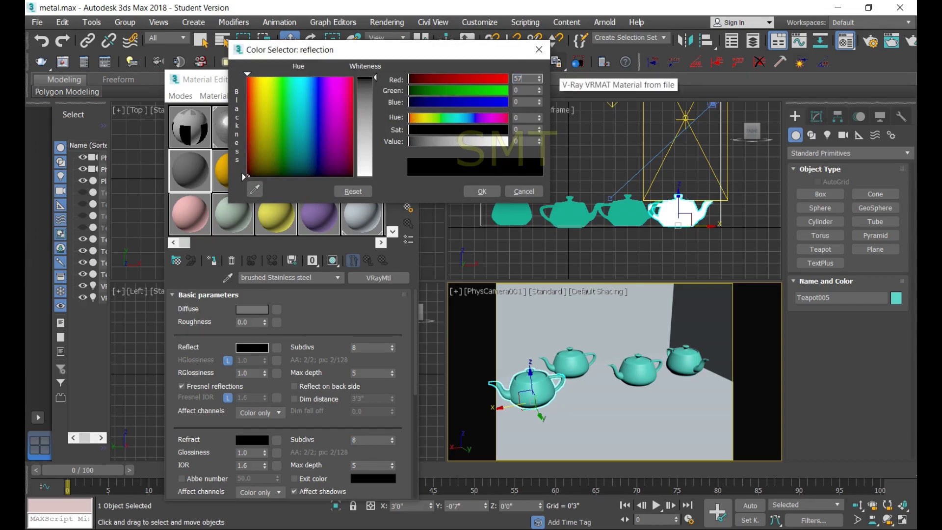
key(Tab)
key(Tab)
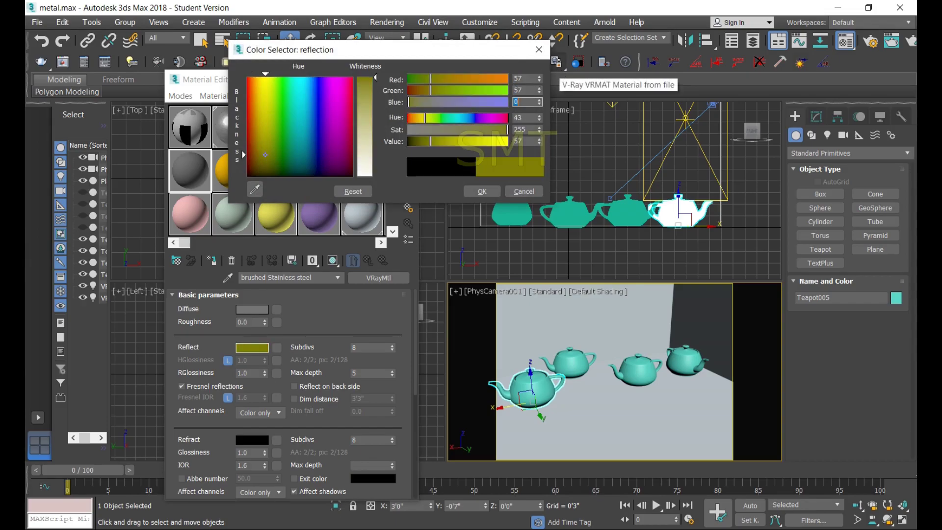
key(Tab)
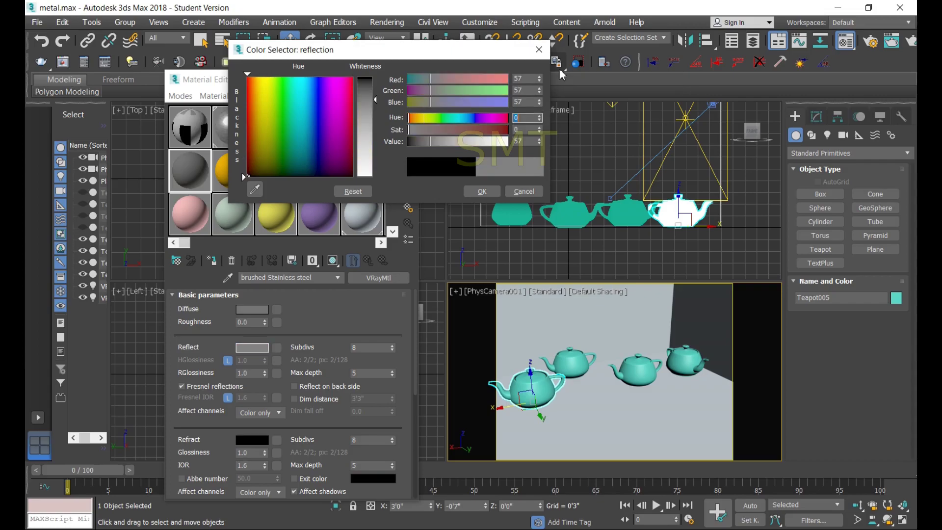
click(482, 192)
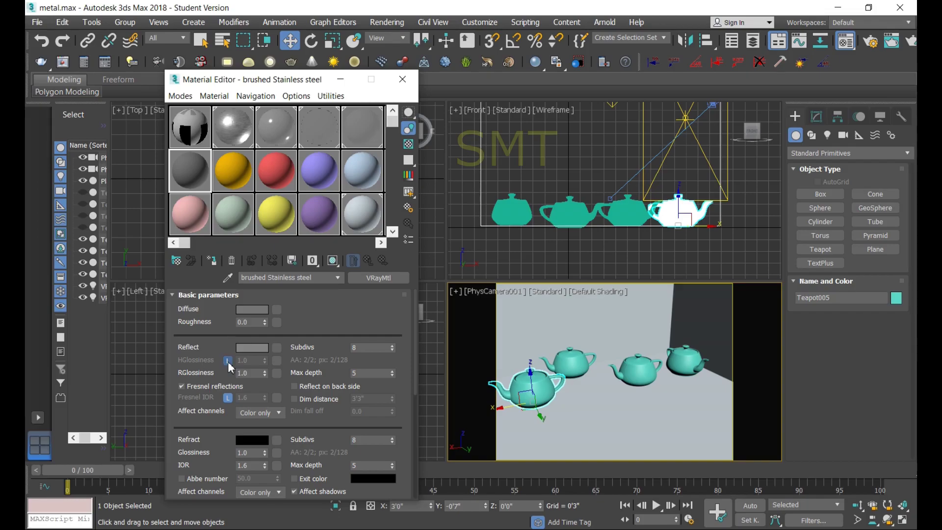
Set highlight glossiness 0.58, reflection glossiness 0.82 and reflection subdivs 24.
click(227, 361)
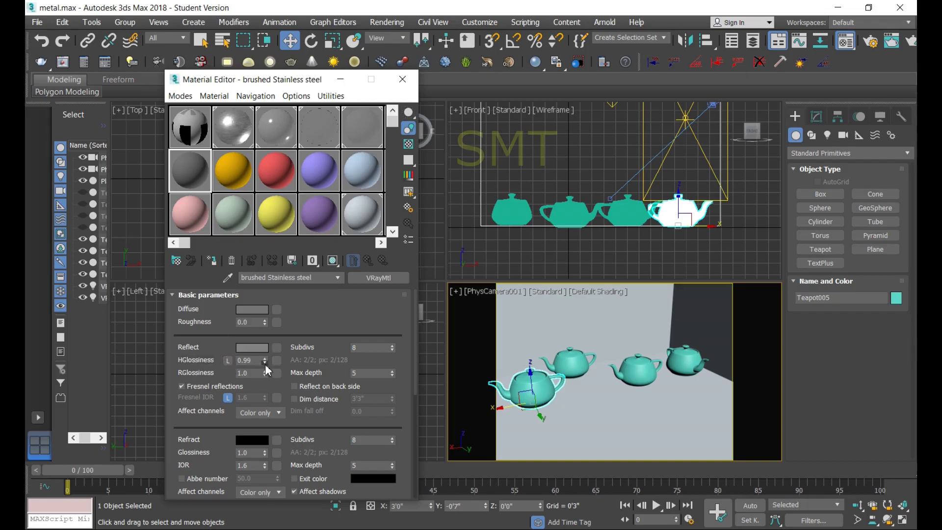
drag(265, 364, 265, 384)
drag(265, 389, 265, 392)
click(266, 358)
drag(265, 373, 266, 386)
click(265, 371)
click(374, 349)
text(24)
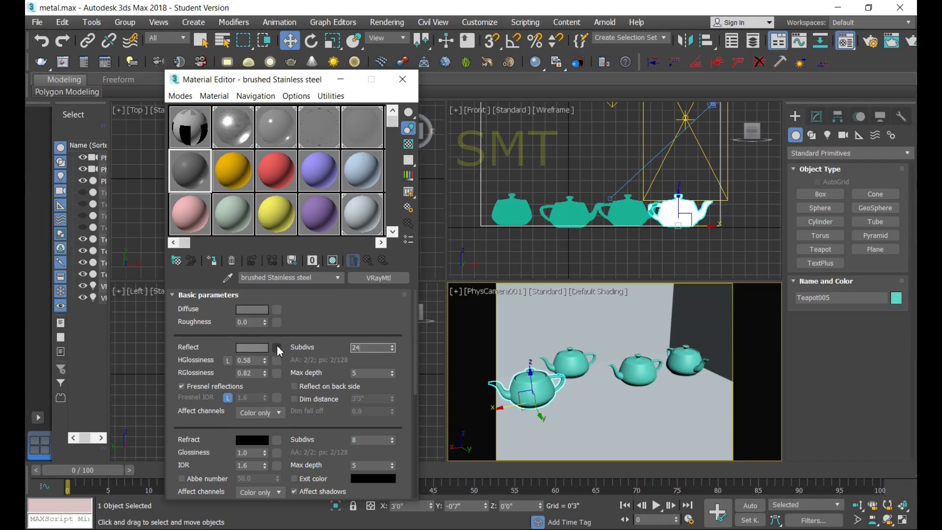
click(277, 345)
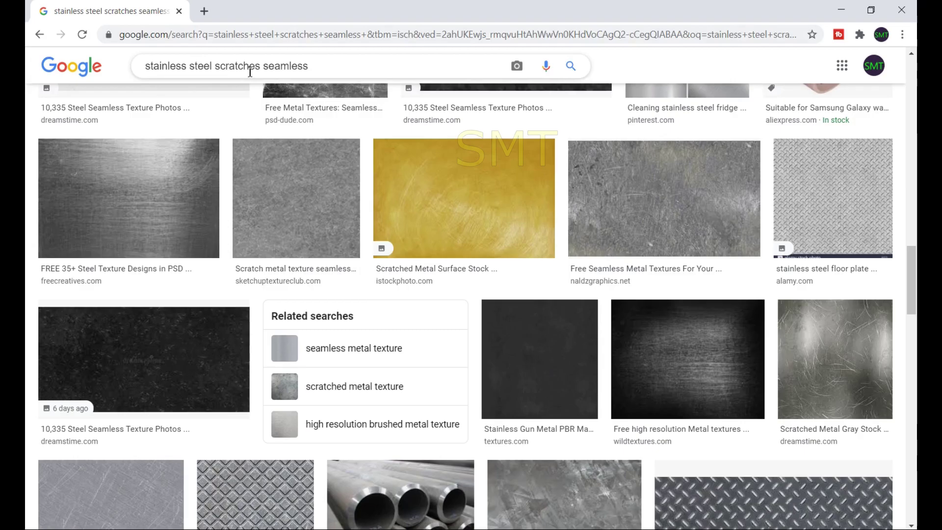
Browse Google image results for seamless stainless steel scratch textures.
scroll(412, 330, up, 3)
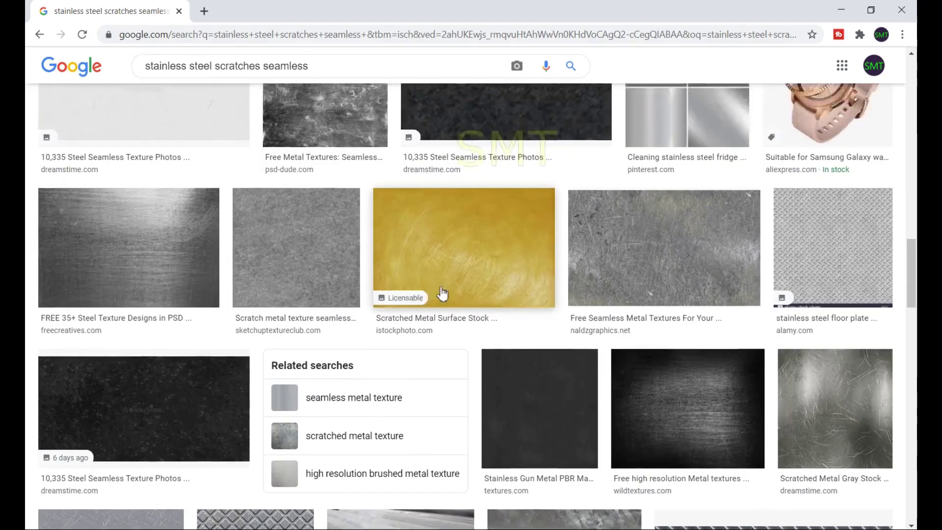
scroll(448, 258, up, 10)
scroll(448, 206, up, 5)
scroll(437, 204, up, 5)
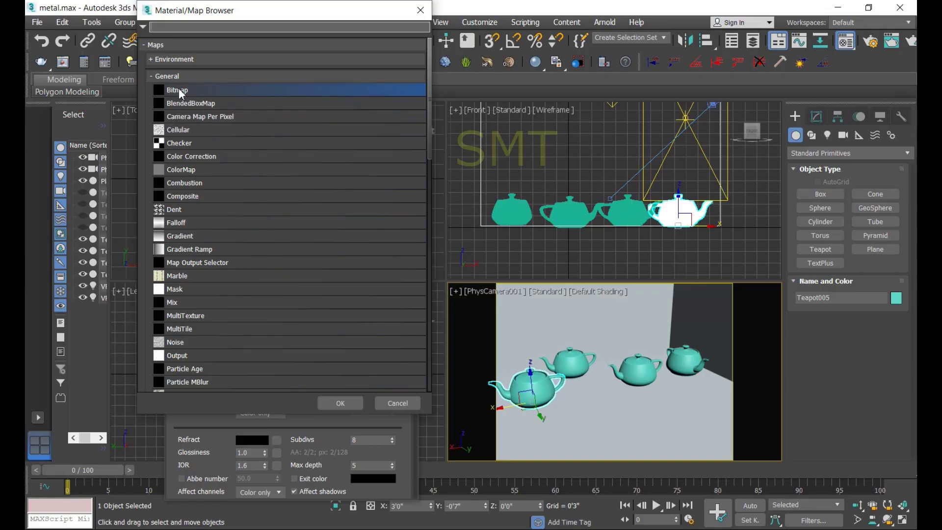
Add a Bitmap reflection map using the ensup130700093.jpg scratched-steel image.
click(180, 92)
click(339, 403)
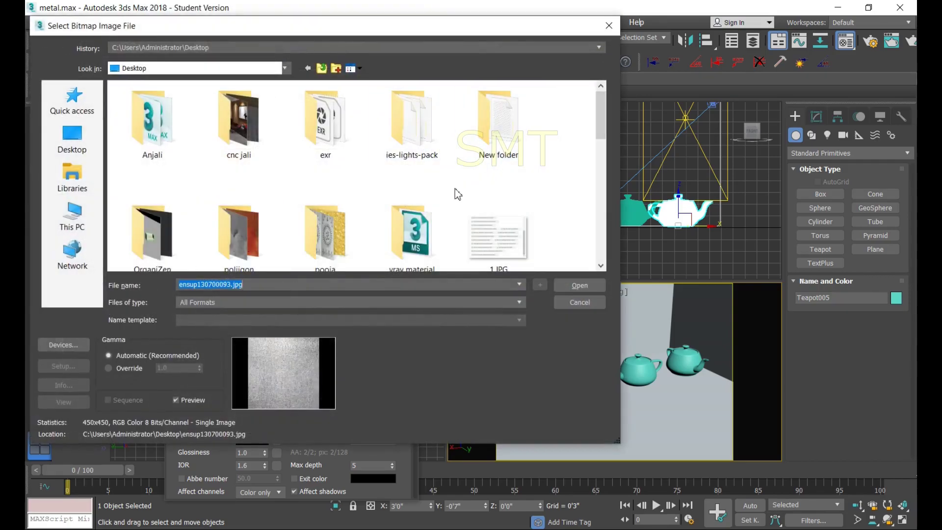
scroll(353, 216, down, 3)
scroll(353, 210, down, 3)
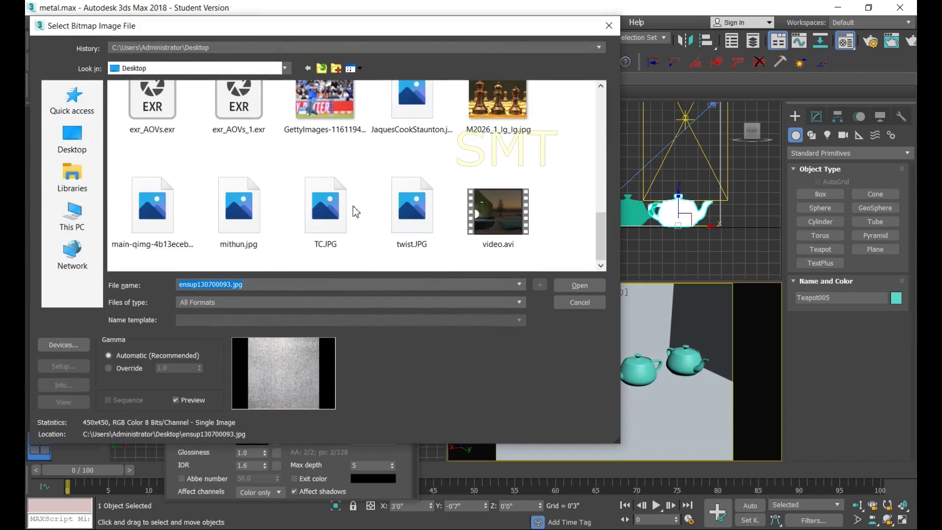
scroll(352, 205, up, 3)
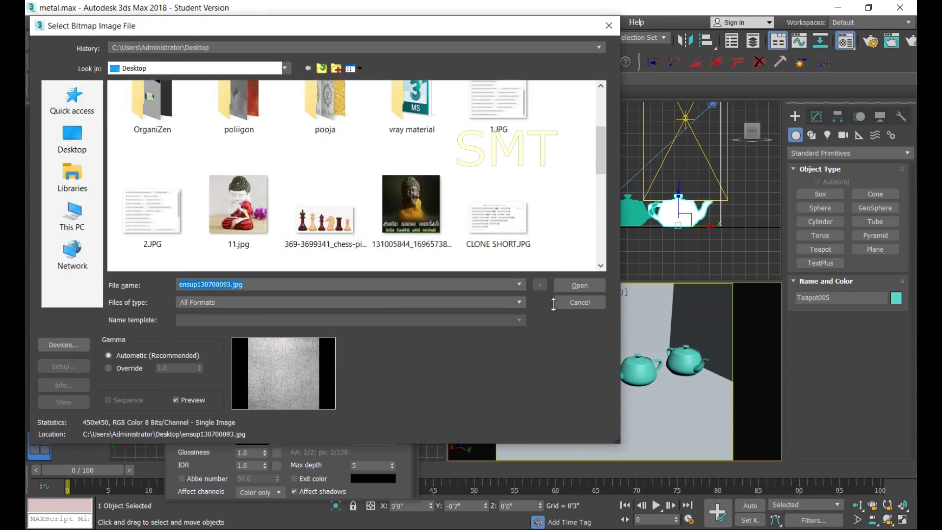
click(577, 290)
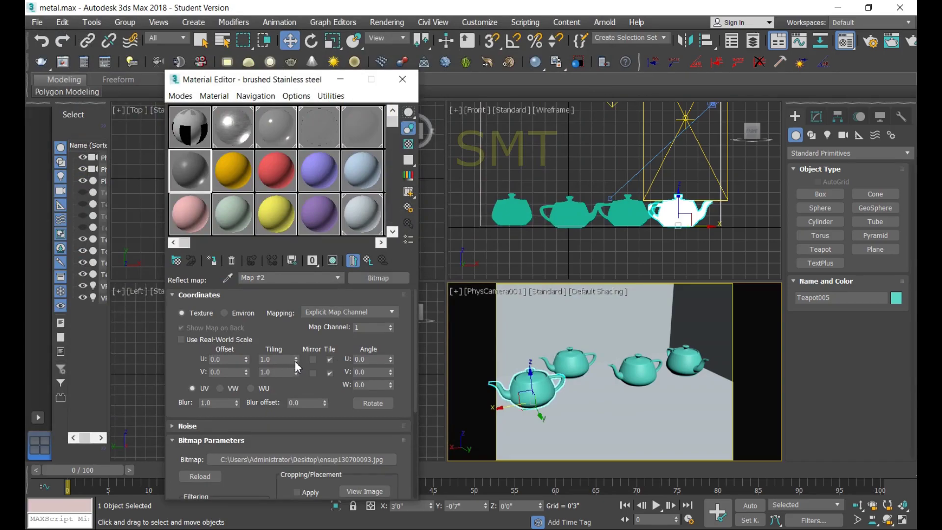
Set the scratch map's U and V tiling to -0.3.
drag(295, 362, 296, 374)
drag(295, 370, 297, 387)
drag(295, 384, 295, 382)
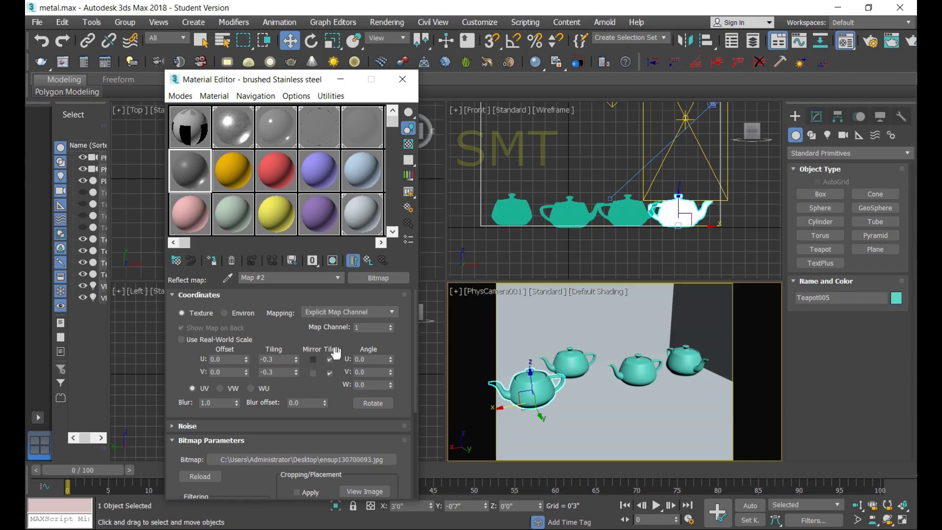
click(371, 266)
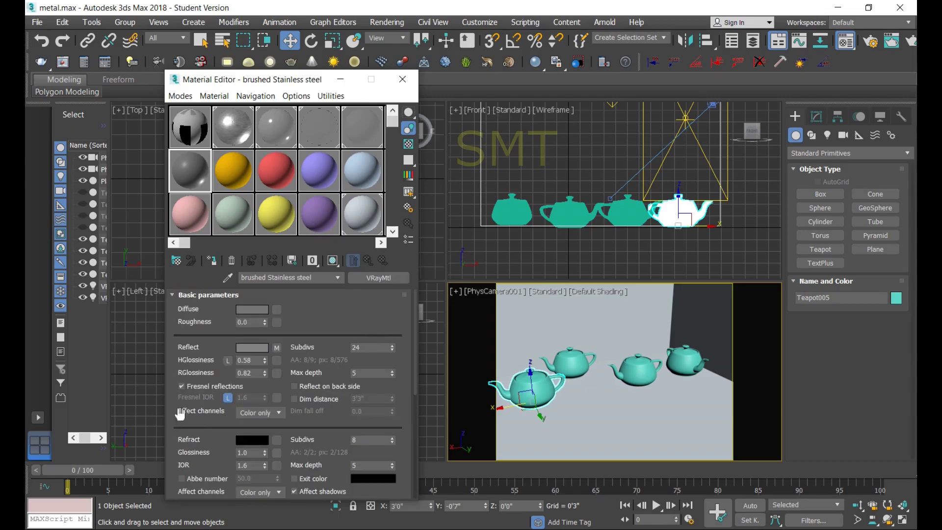
Turn off Fresnel reflections and apply the steel material, shown shaded, to Teapot005.
click(202, 388)
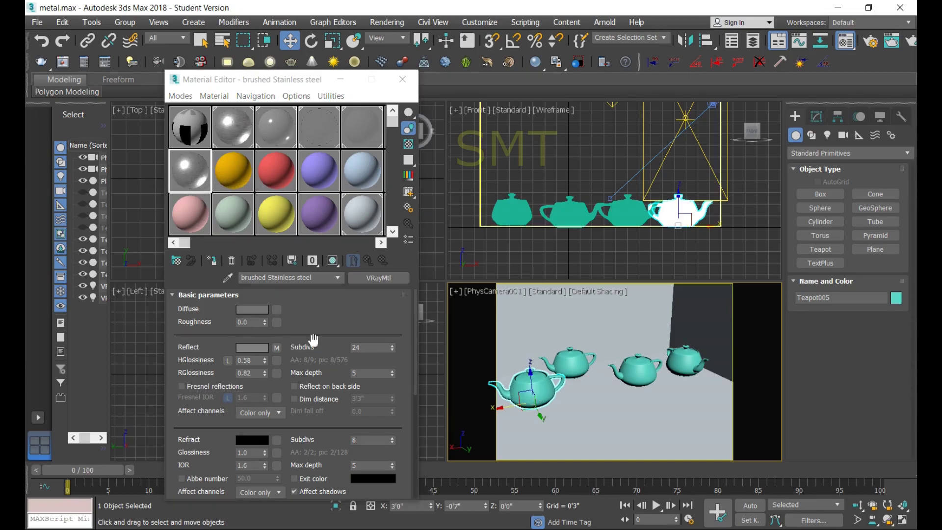
click(212, 260)
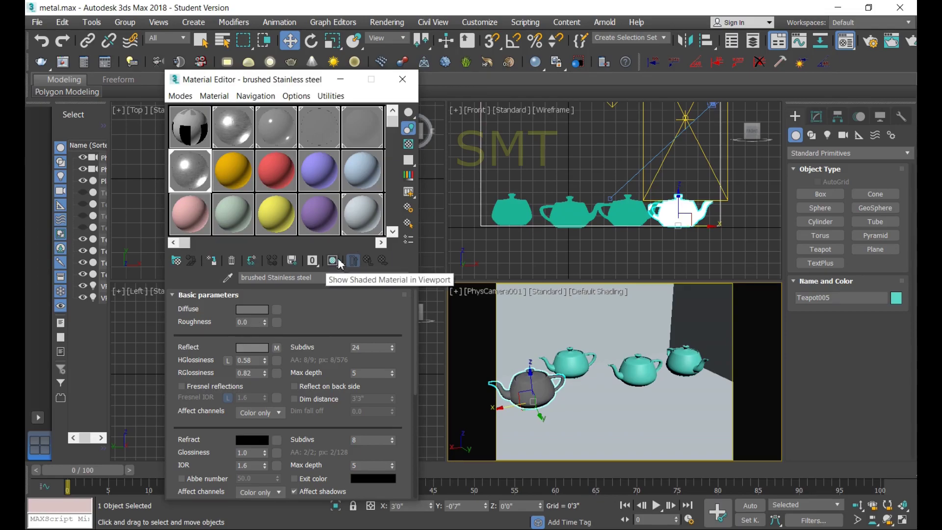
click(337, 260)
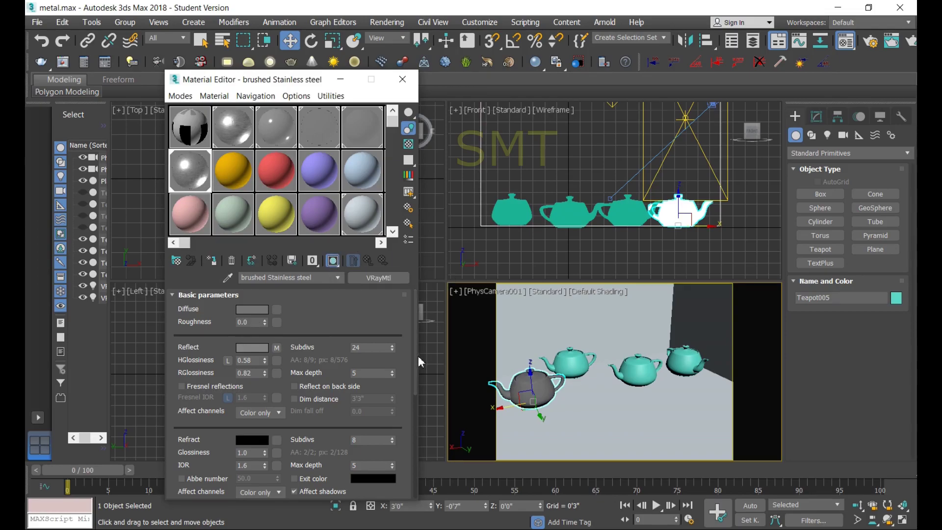
drag(413, 376, 410, 493)
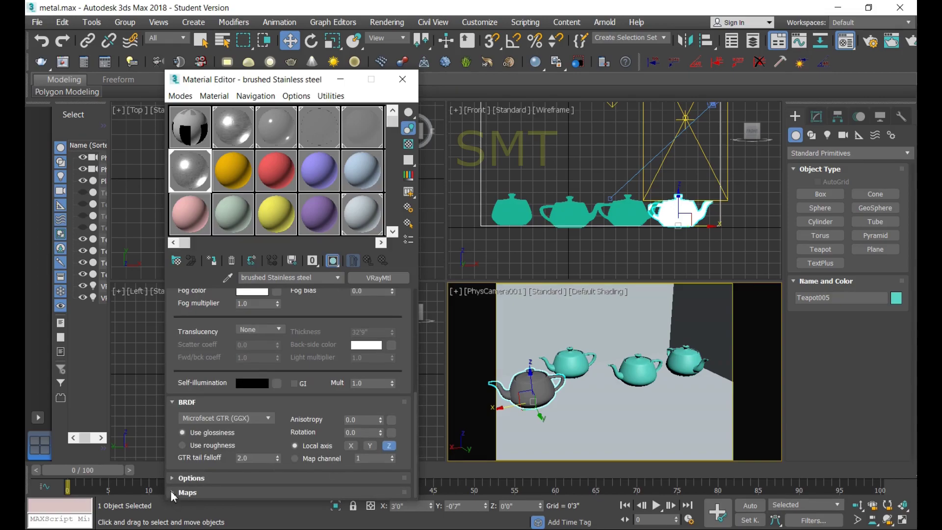
Copy the Reflect scratch bitmap into the Bump slot in the Maps rollout.
click(172, 493)
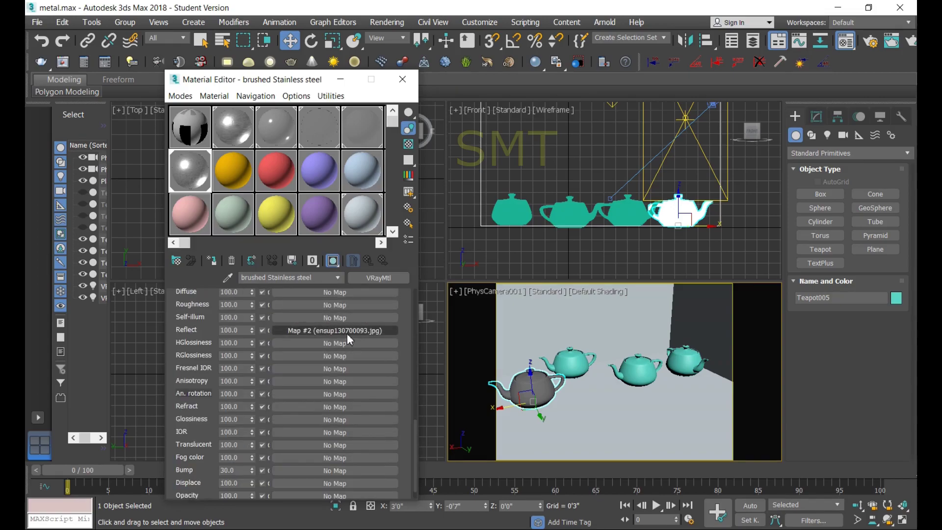
right_click(347, 335)
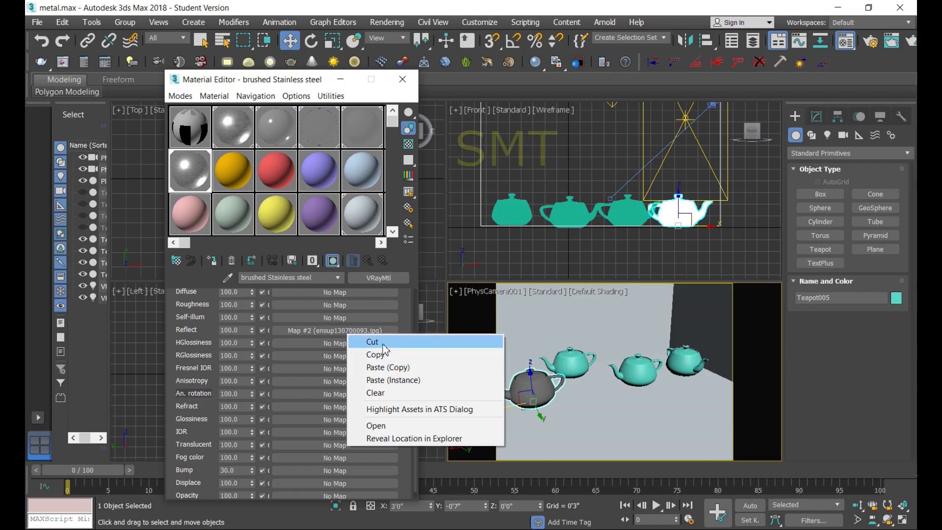
right_click(335, 330)
click(369, 354)
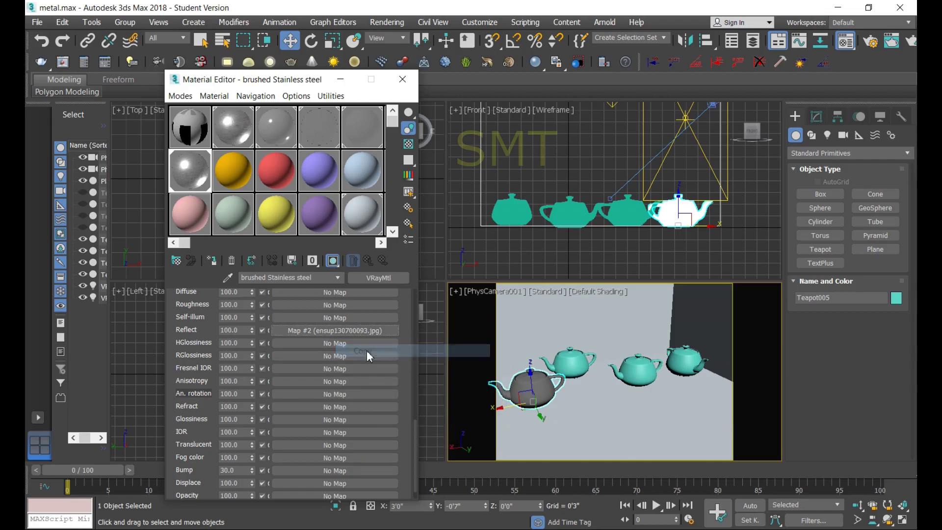
right_click(343, 473)
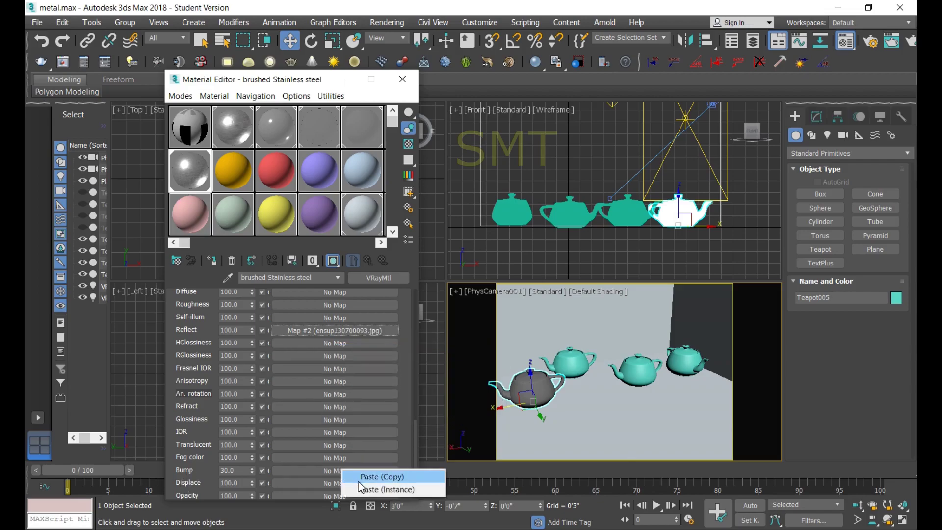
click(368, 478)
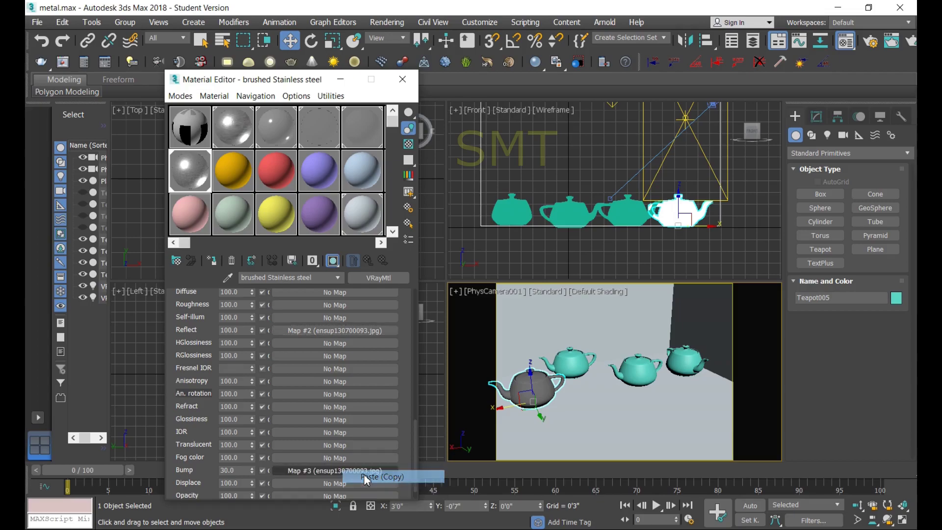
Set the Bump amount to 50 and check the enlarged material preview.
double_click(240, 470)
text(5)
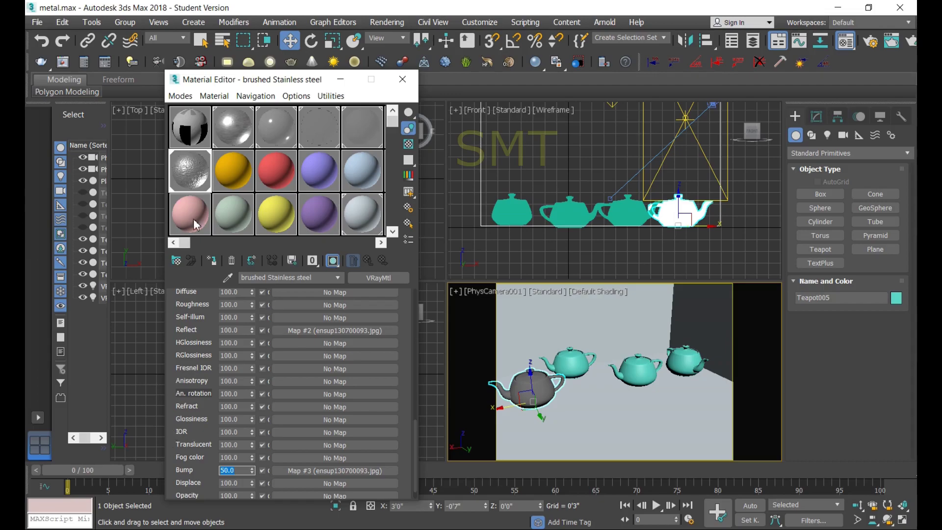
click(196, 182)
double_click(196, 181)
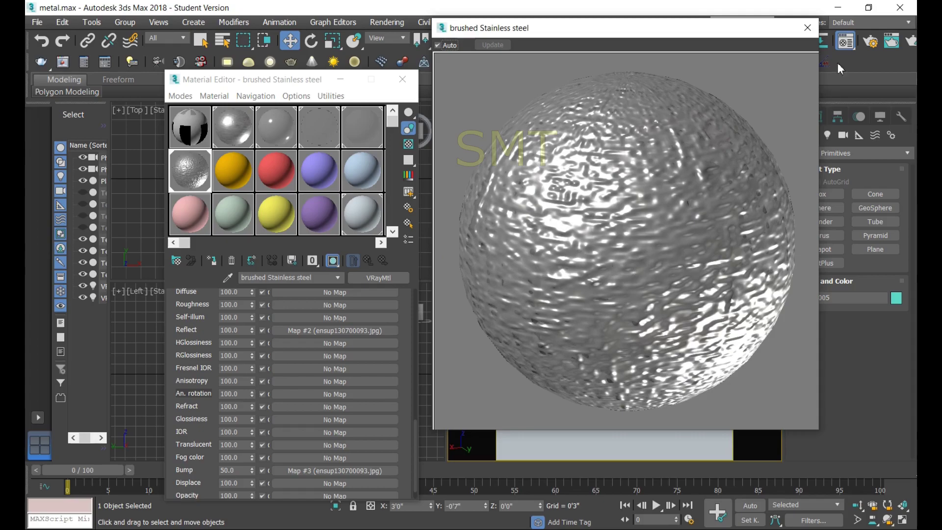
click(807, 28)
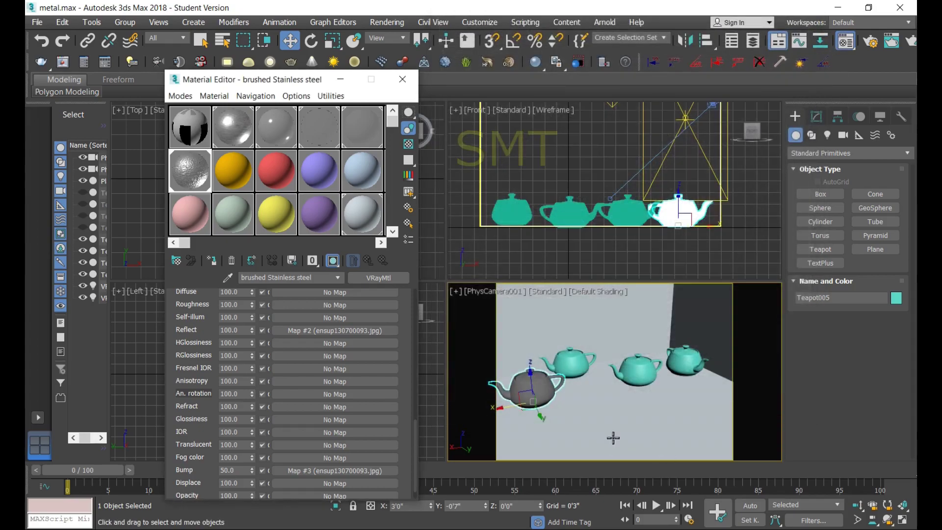
Test-render the camera view, then close the frame buffer and stop the render.
key(shift+q)
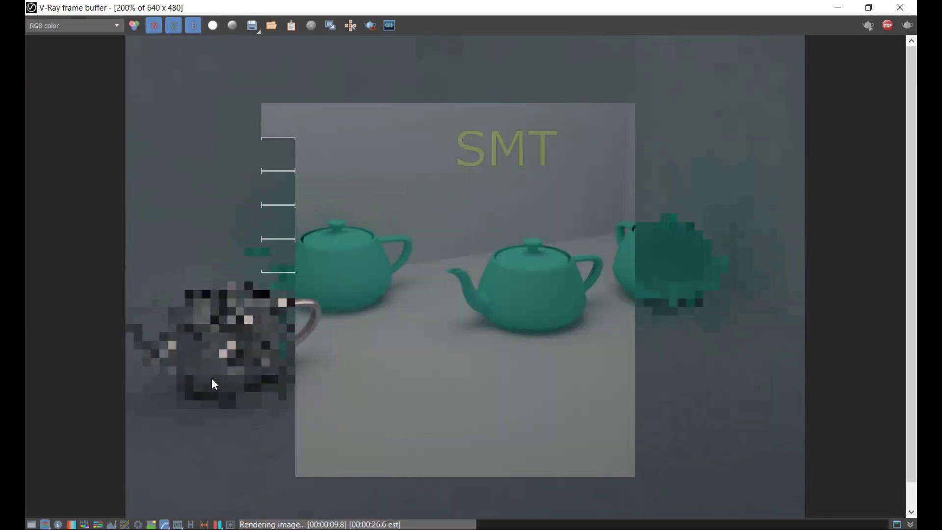
scroll(230, 353, up, 1)
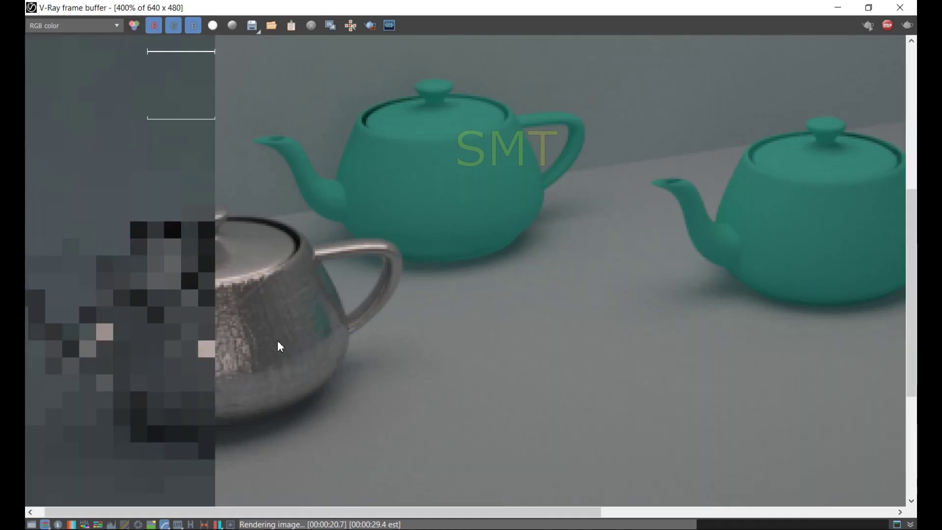
click(900, 7)
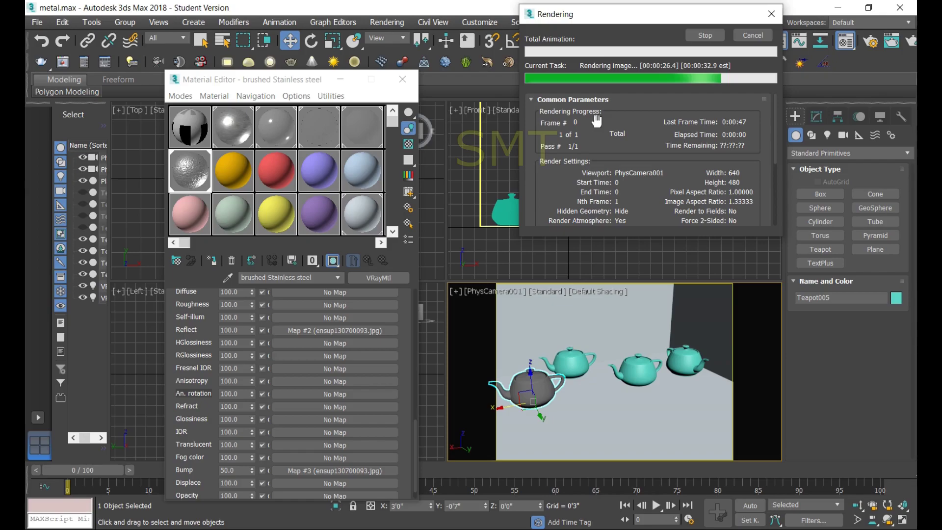
click(709, 39)
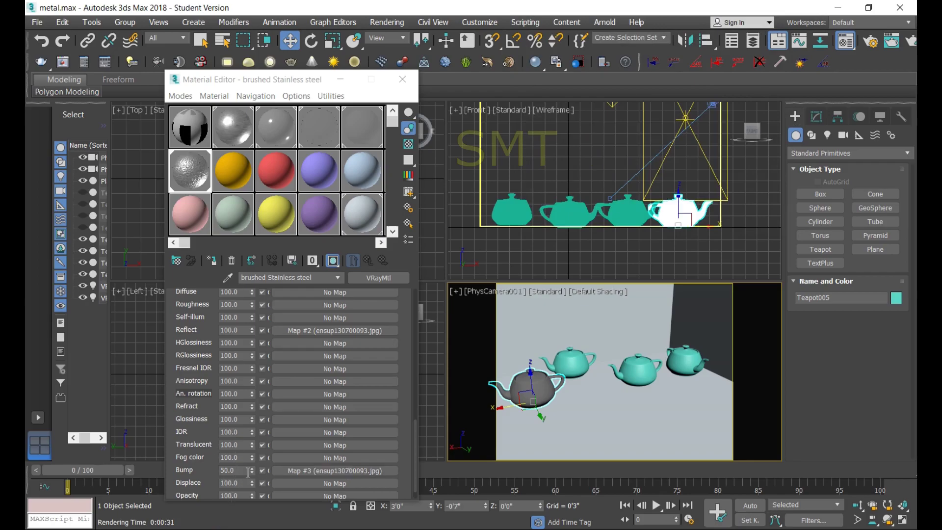
Lower the steel material's Bump amount to 30 and Reflect amount to 80.
drag(246, 470, 169, 482)
text(3)
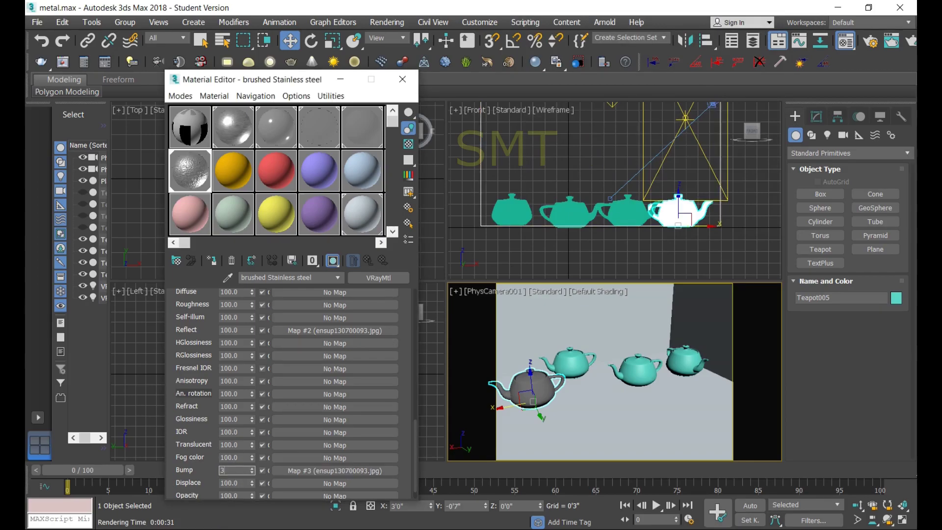
text(0)
key(Return)
double_click(233, 330)
text(8)
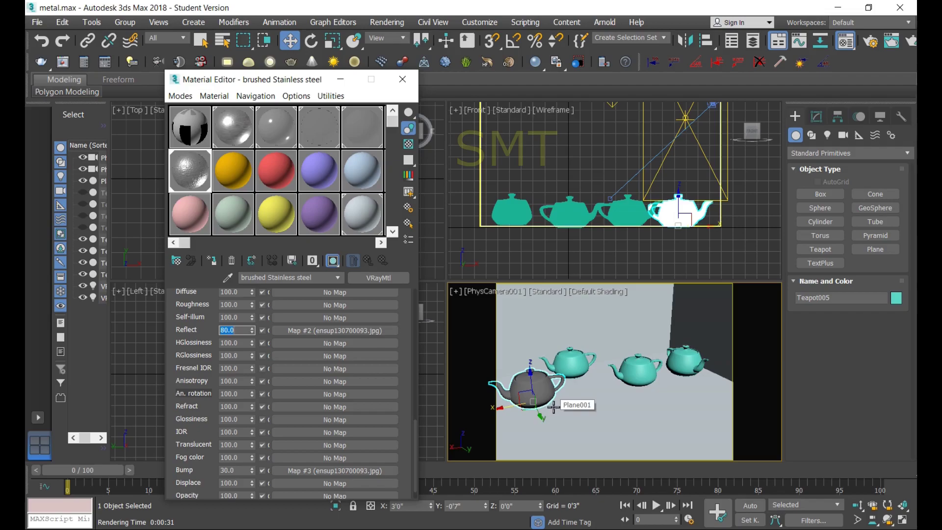
click(624, 415)
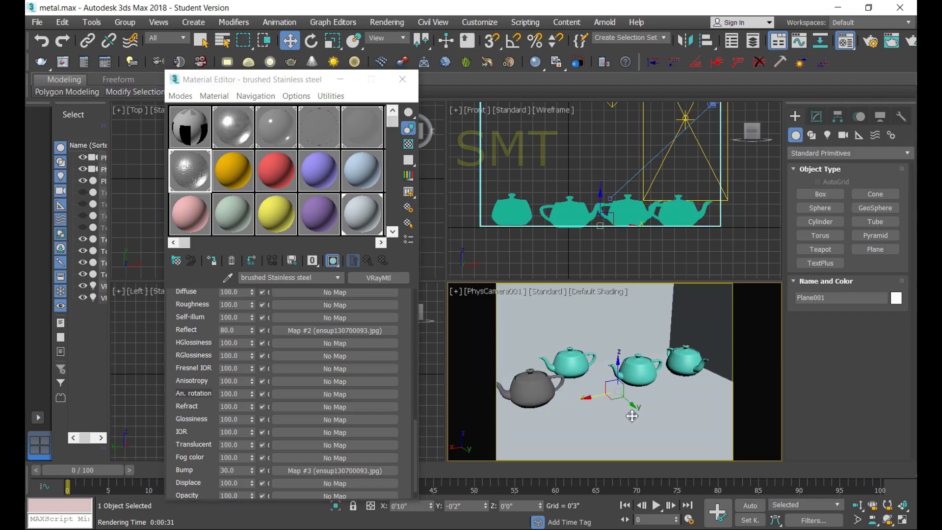
Render the camera view with a render region drawn around the steel teapot.
key(shift+q)
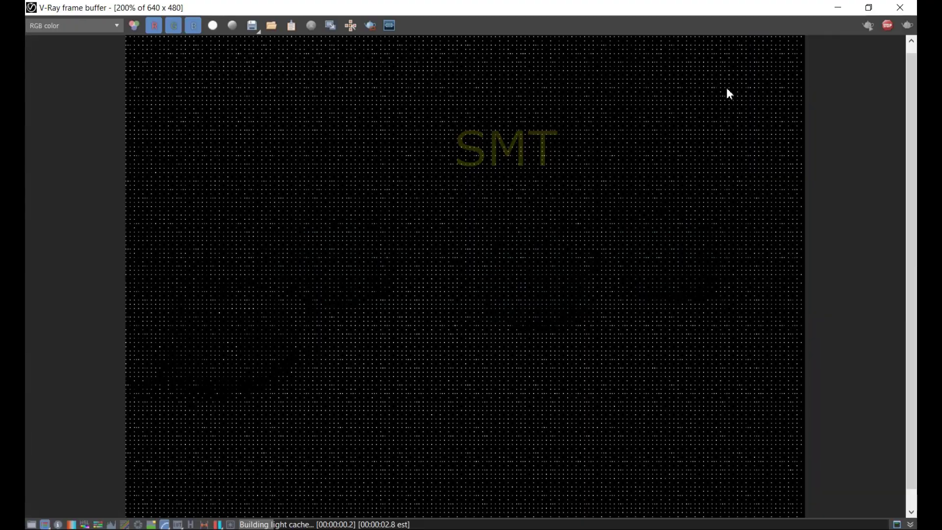
click(372, 27)
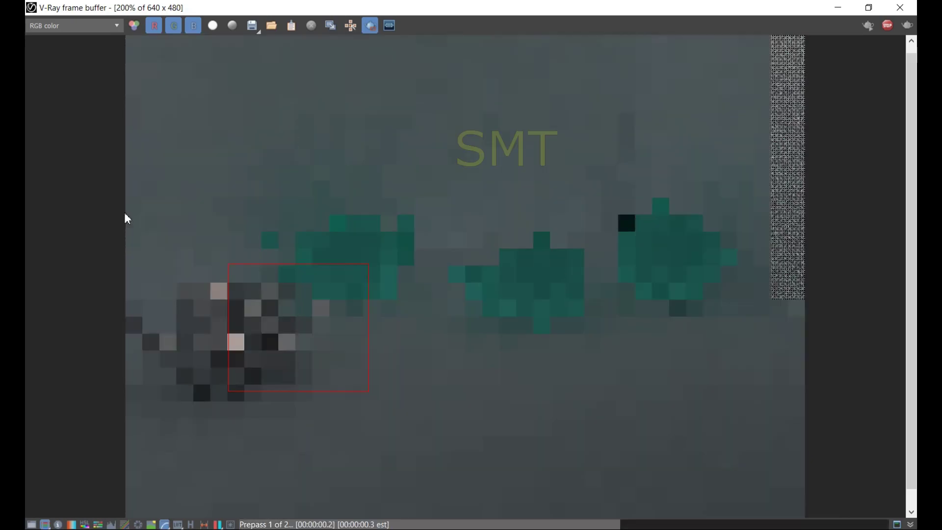
mouse_move(124, 214)
mouse_down()
mouse_move(305, 373)
mouse_move(329, 446)
mouse_up()
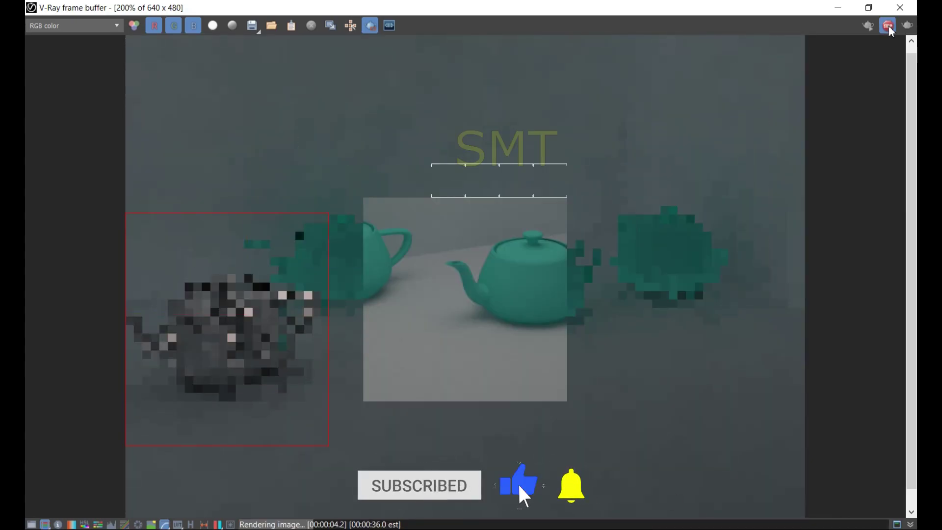
click(888, 27)
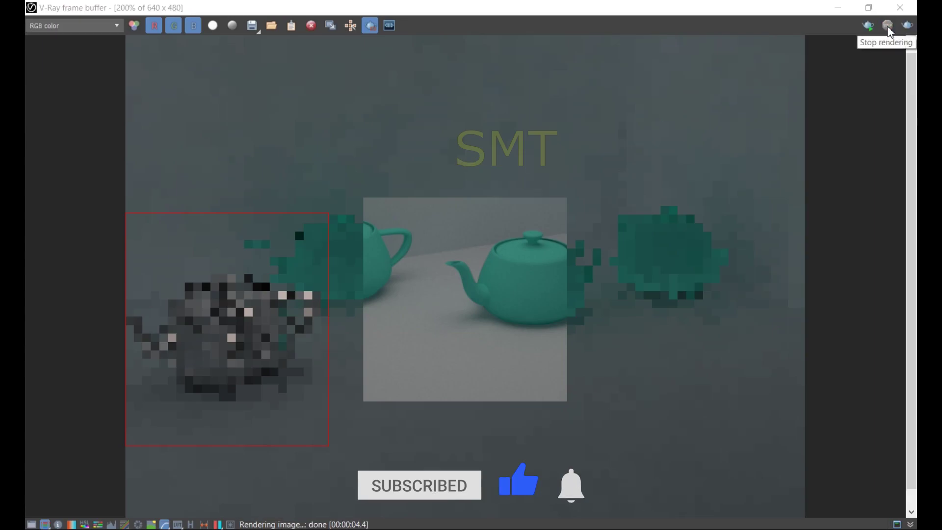
Run an interactive render of the region and zoom in on the steel finish.
click(868, 26)
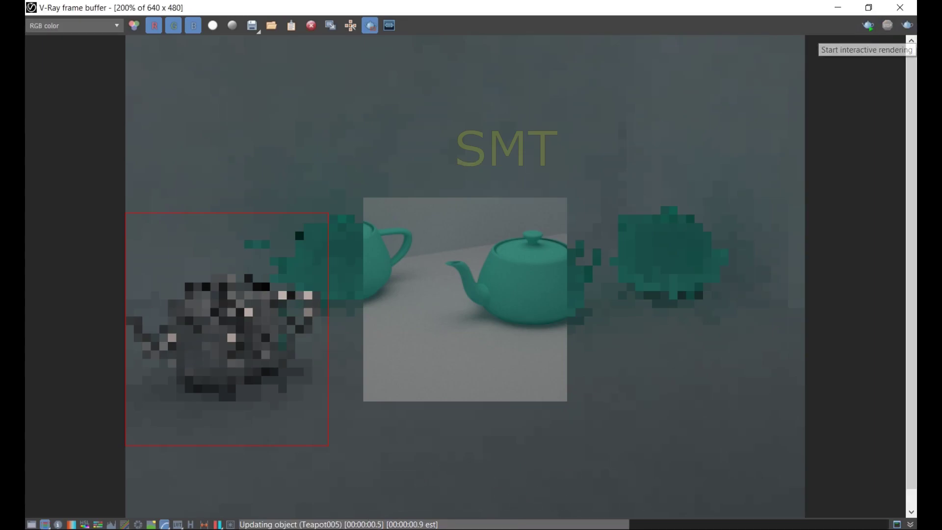
scroll(485, 373, down, 2)
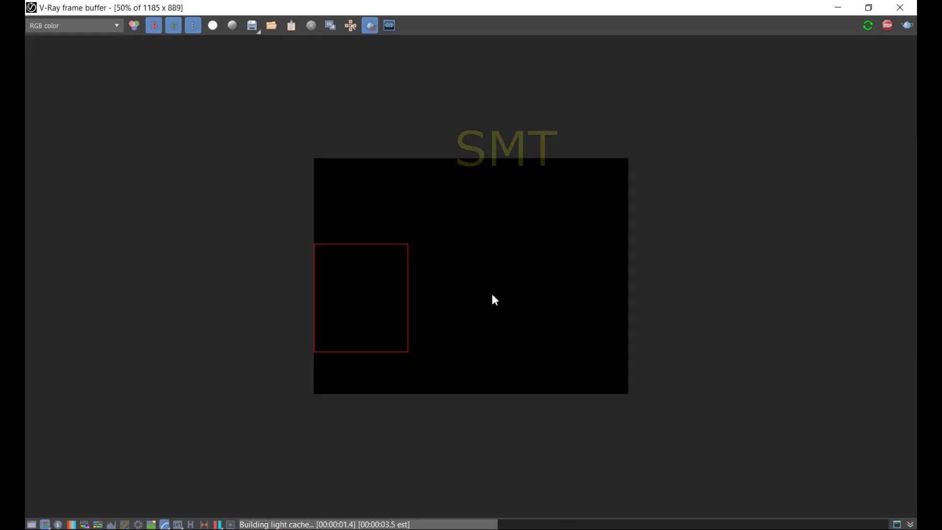
scroll(349, 352, up, 1)
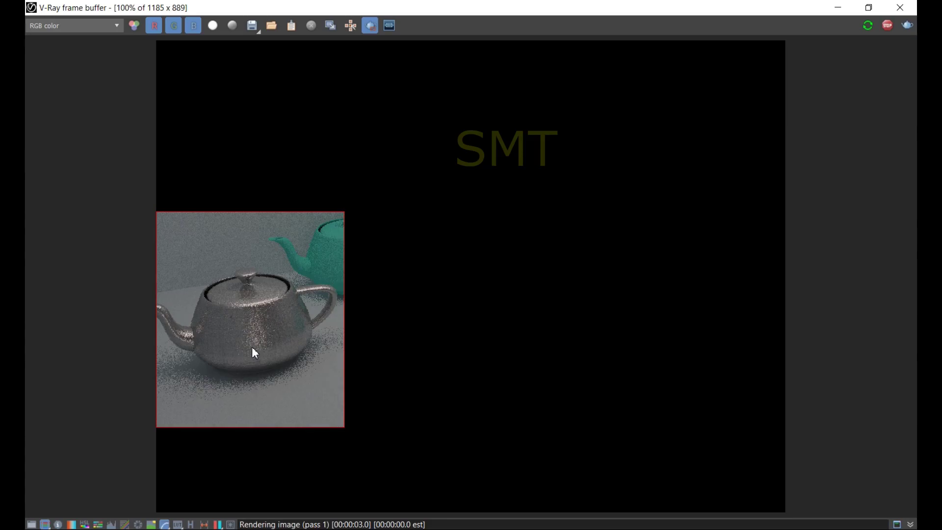
scroll(255, 350, up, 1)
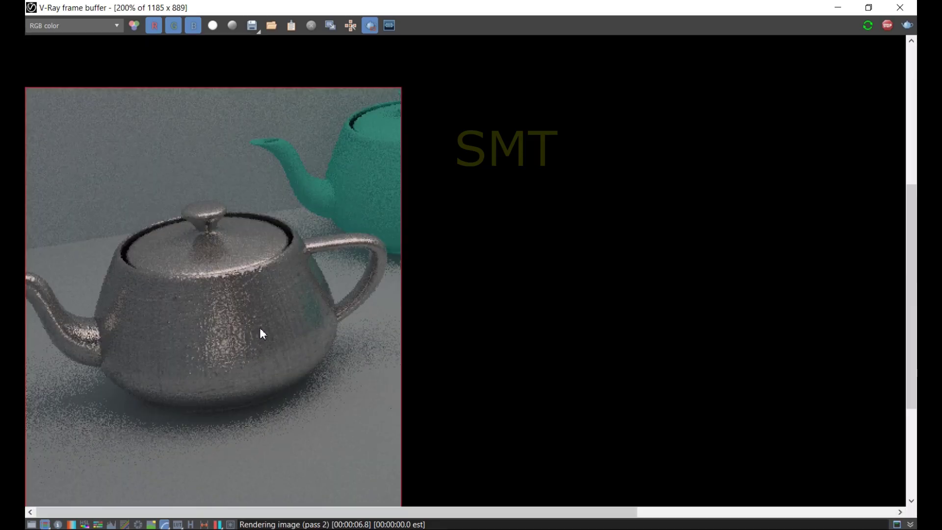
scroll(262, 334, down, 1)
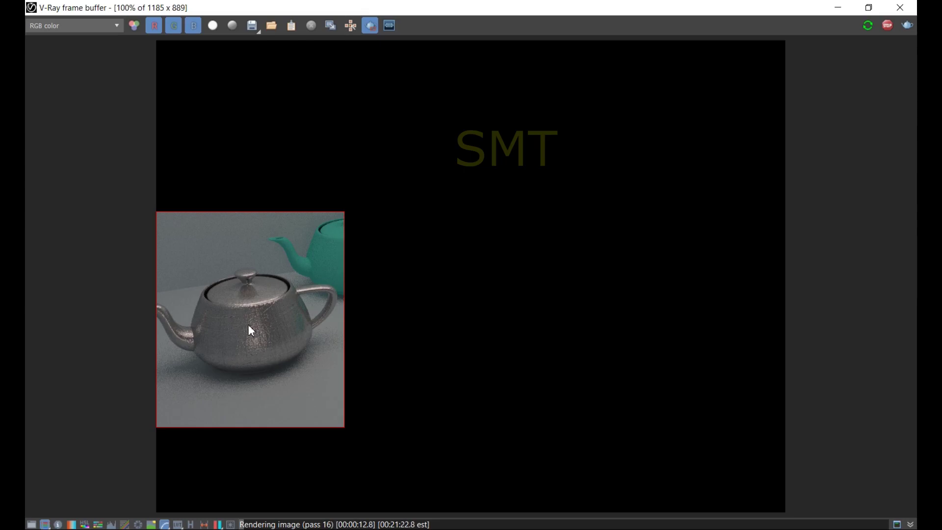
scroll(251, 331, up, 2)
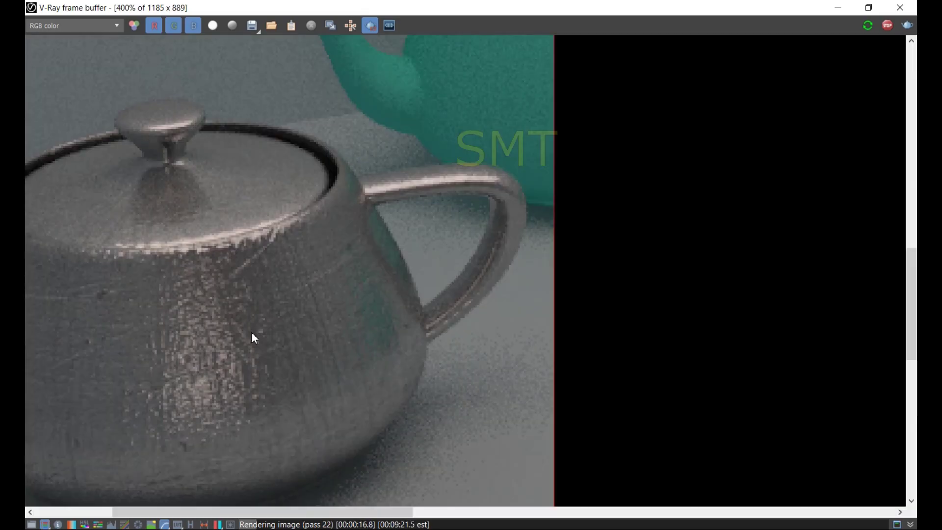
scroll(256, 334, down, 1)
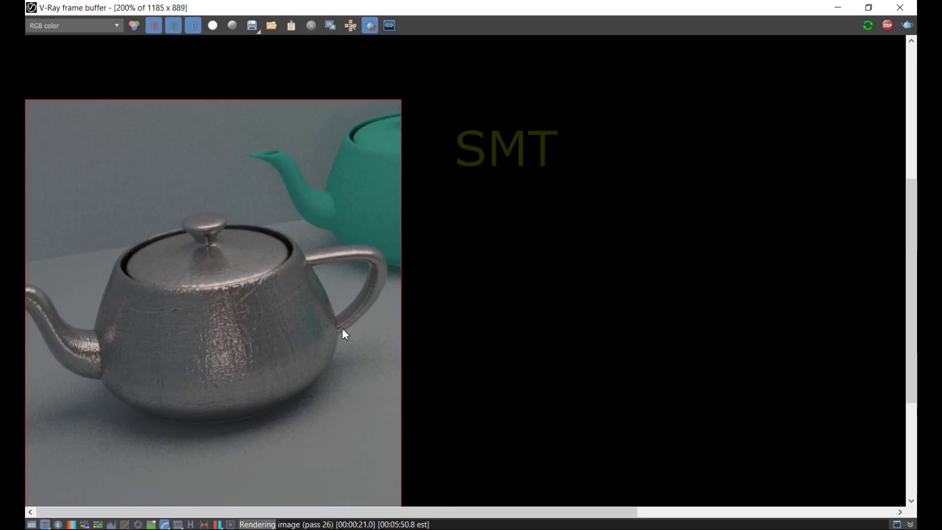
Close the render window and reduce the Bump amount to 20.
click(900, 9)
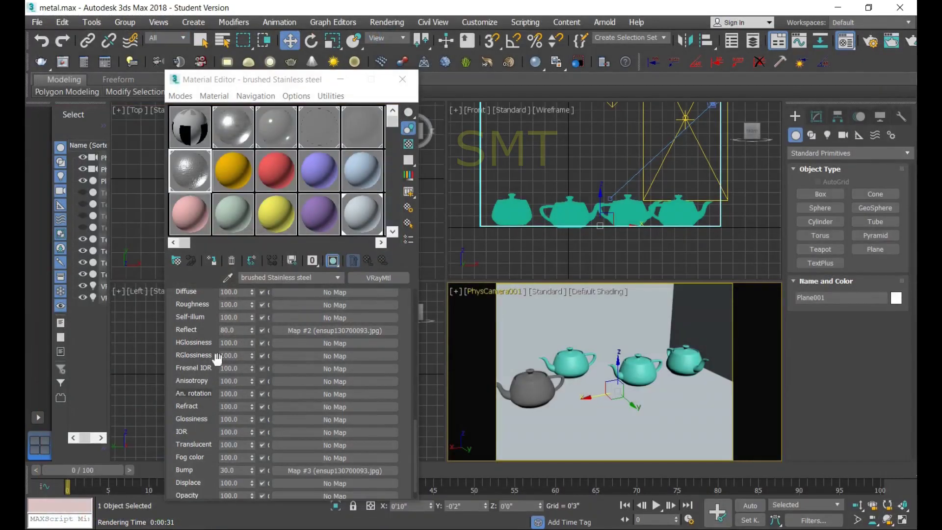
drag(246, 470, 213, 473)
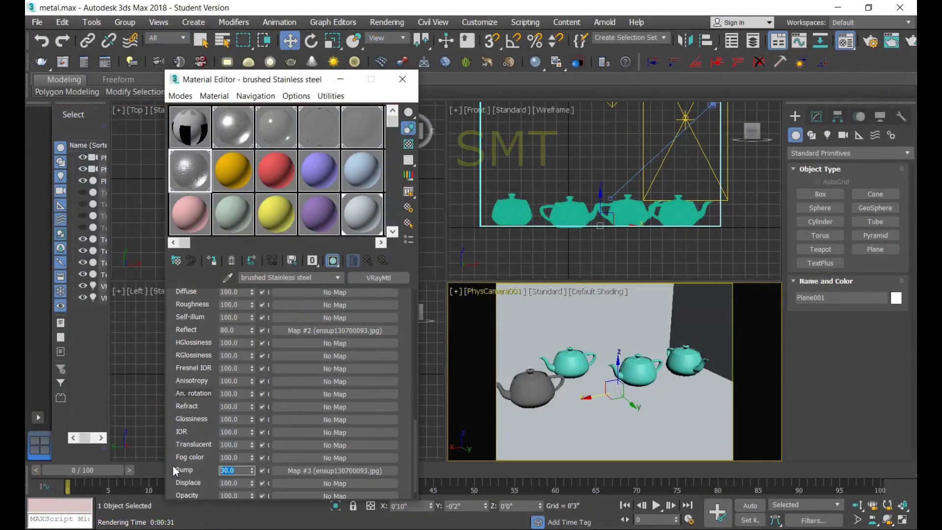
text(20)
click(638, 413)
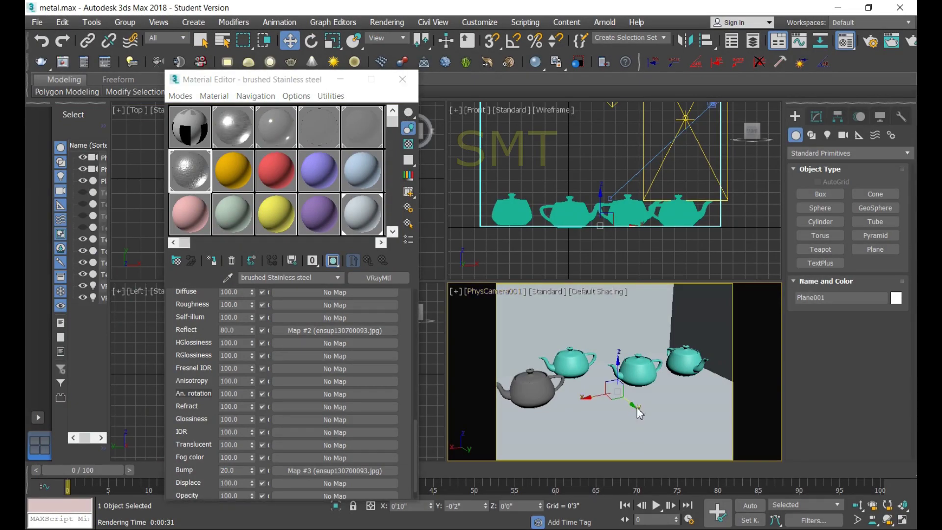
Test-render the camera view, inspect the result, and close the render window.
key(shift+q)
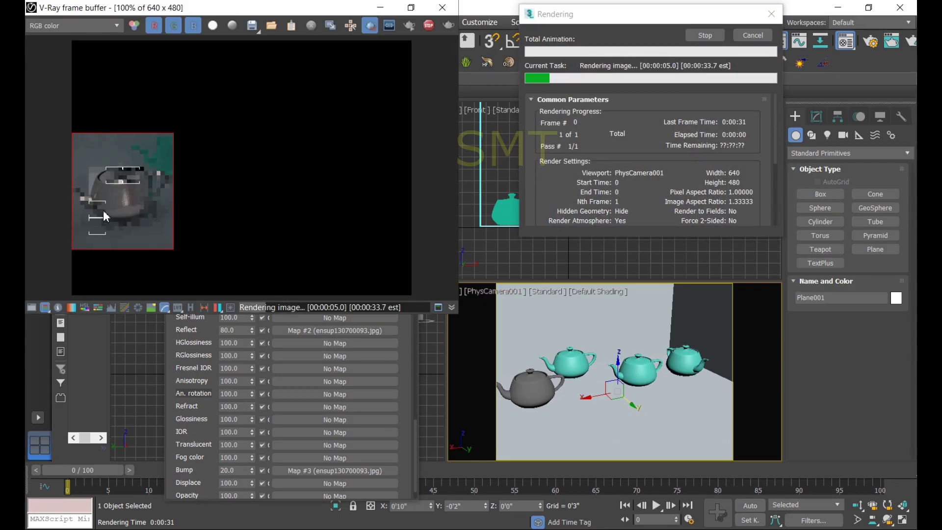
scroll(105, 217, up, 2)
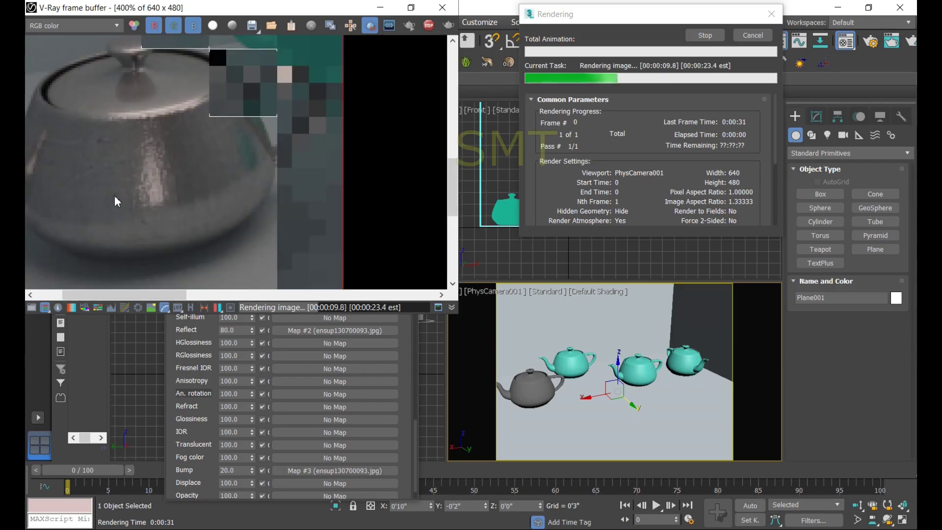
scroll(116, 196, down, 1)
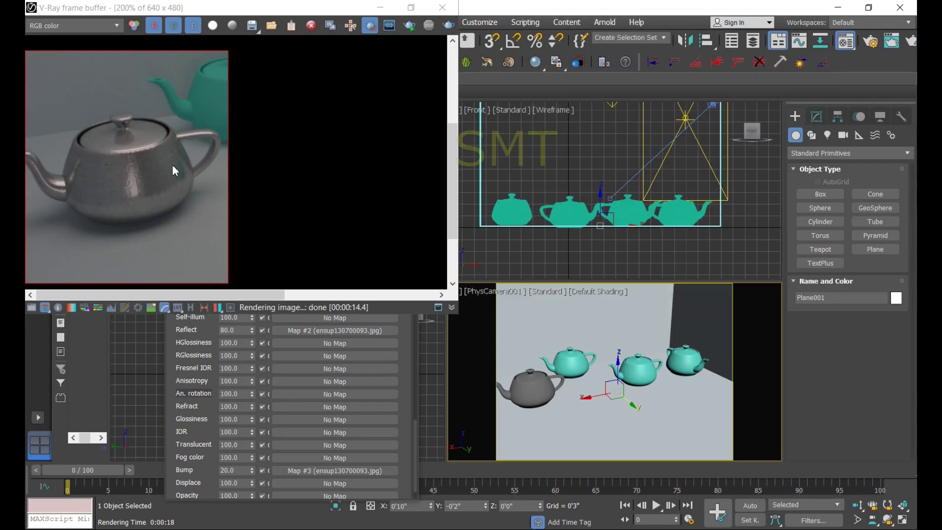
click(442, 8)
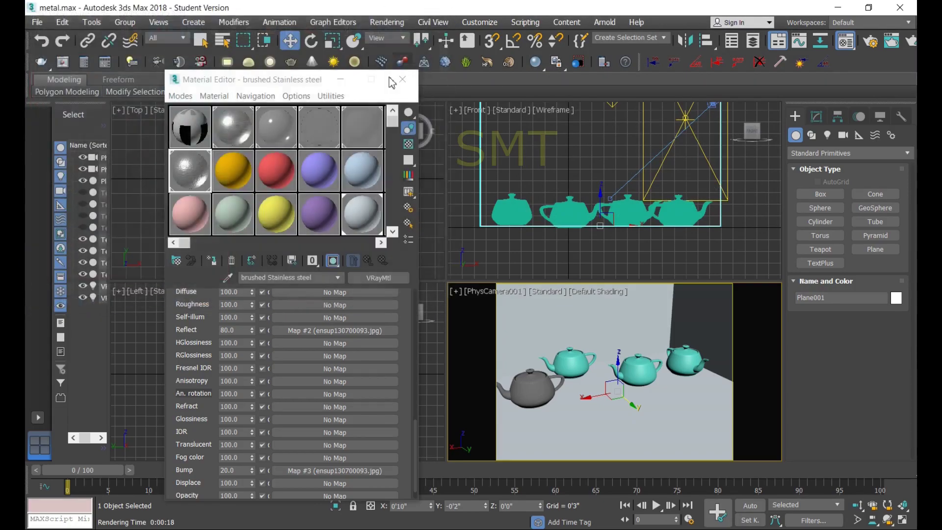
Assign orange Material #8 to Teapot006, shade it in viewport, and name it 'polished SS'.
click(580, 367)
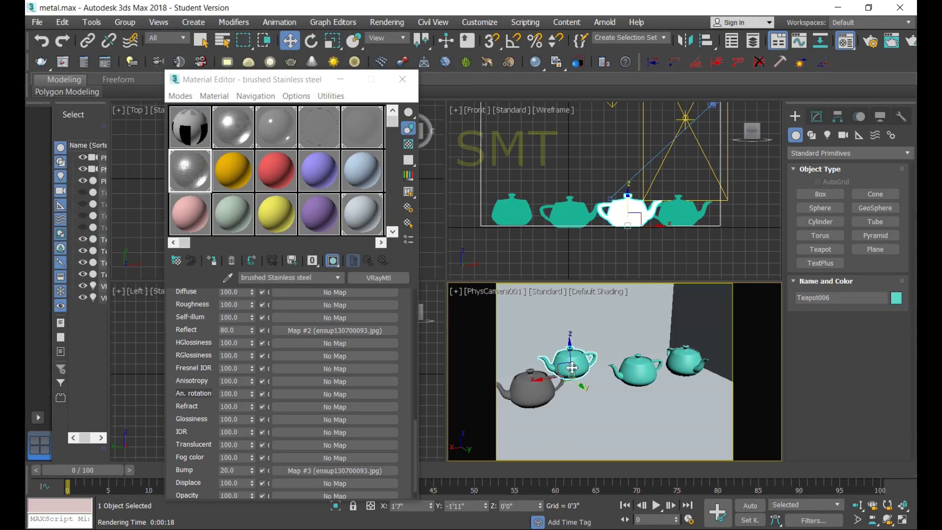
click(240, 174)
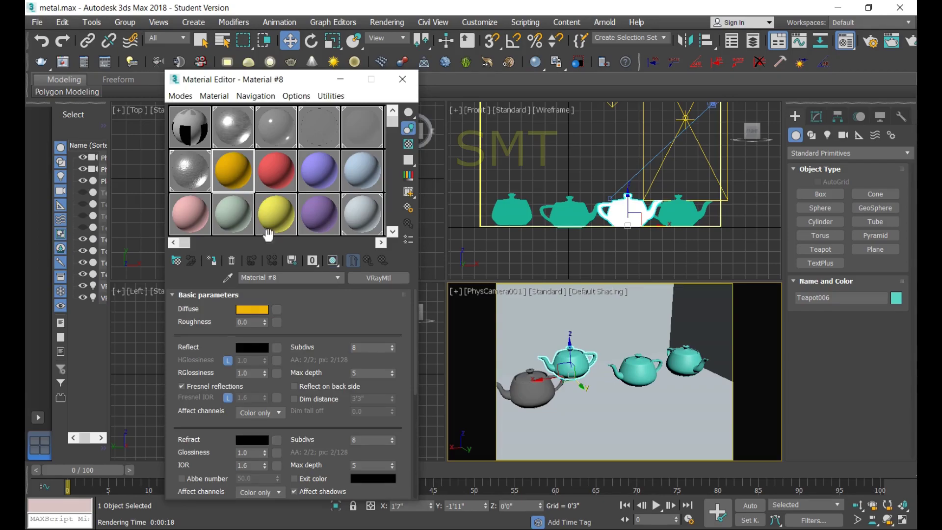
click(214, 262)
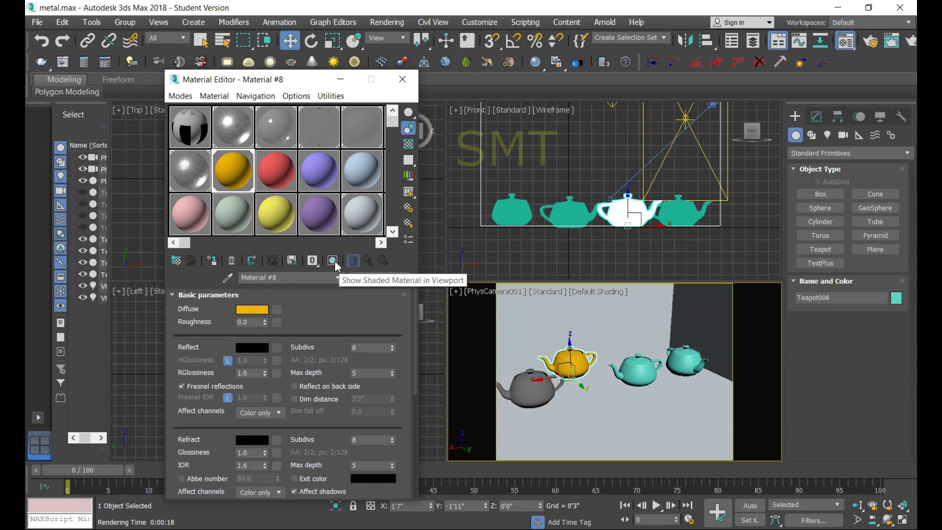
click(337, 265)
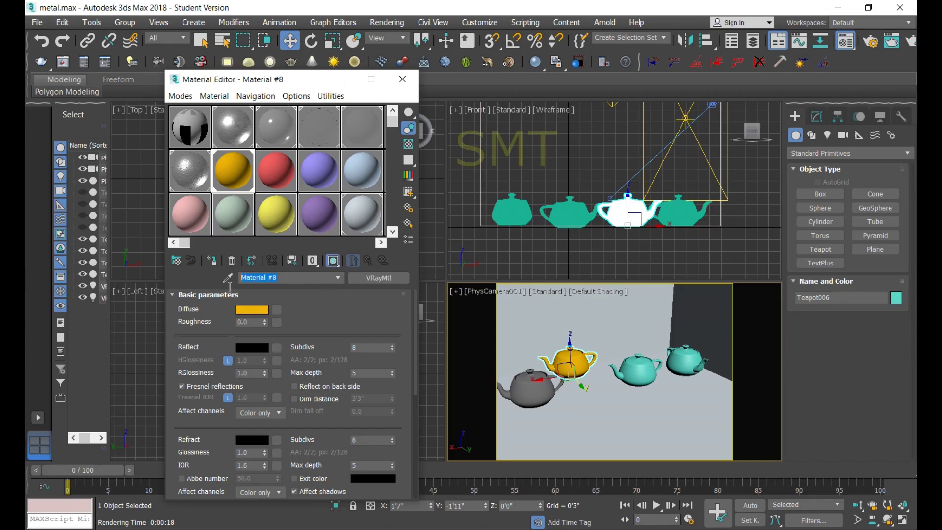
text(poli)
text(shed)
text( SS)
Set the polished SS diffuse colour to grey RGB 128,128,128.
click(258, 310)
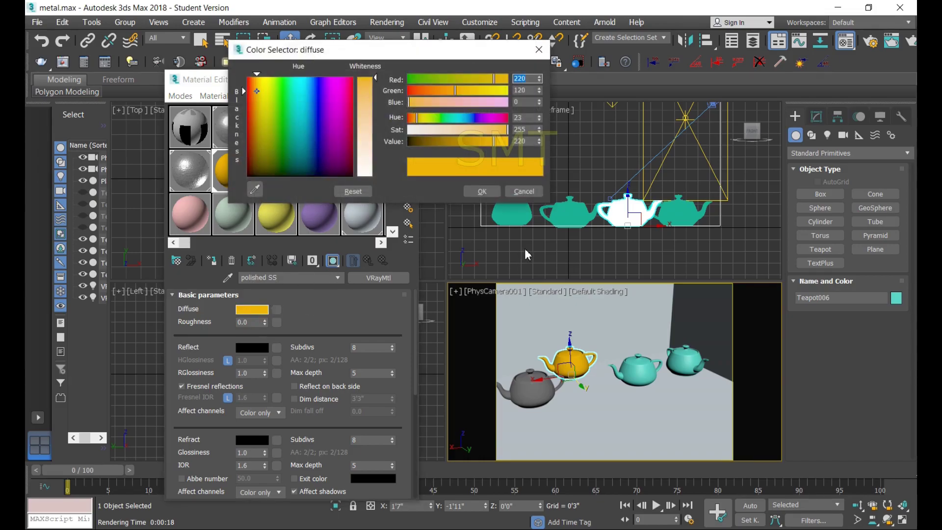
text(12)
text(8)
key(Tab)
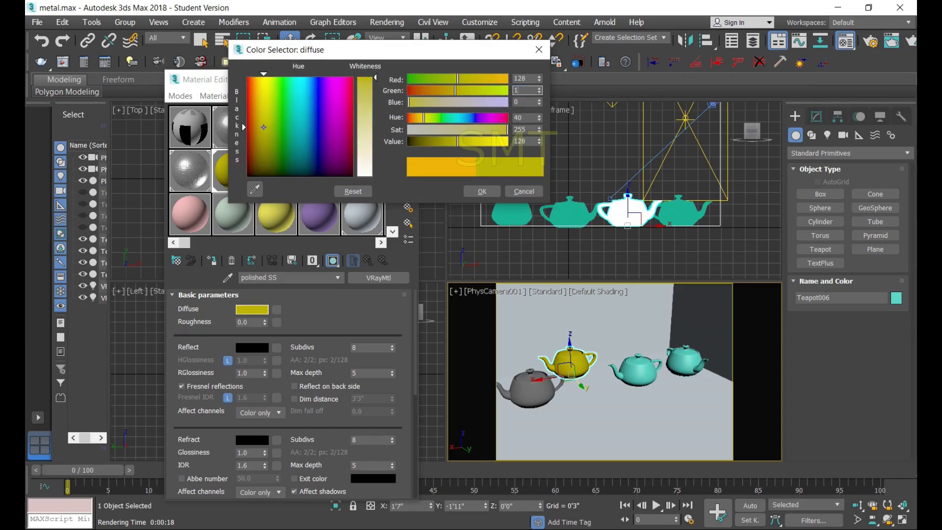
text(128)
key(Tab)
text(12)
text(8)
key(Tab)
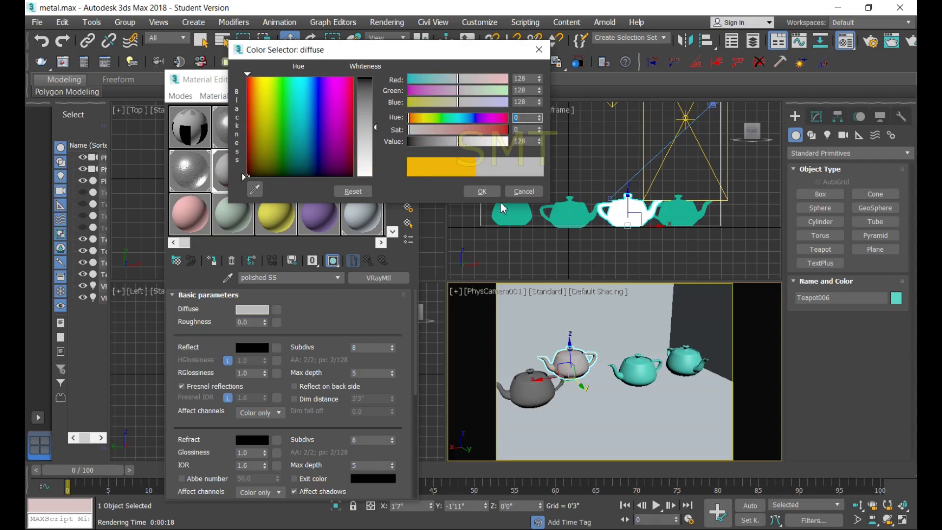
click(485, 192)
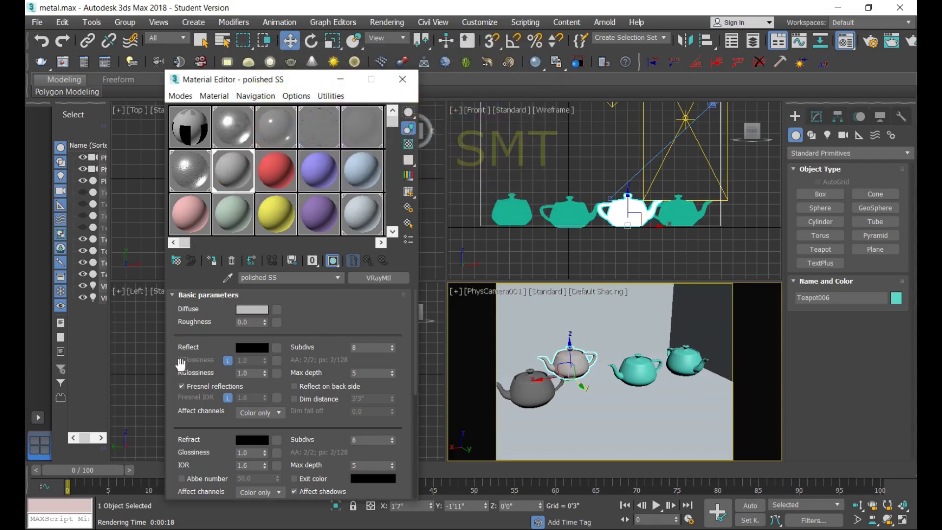
Set the reflection colour to light grey RGB 180,180,180.
click(259, 350)
text(18)
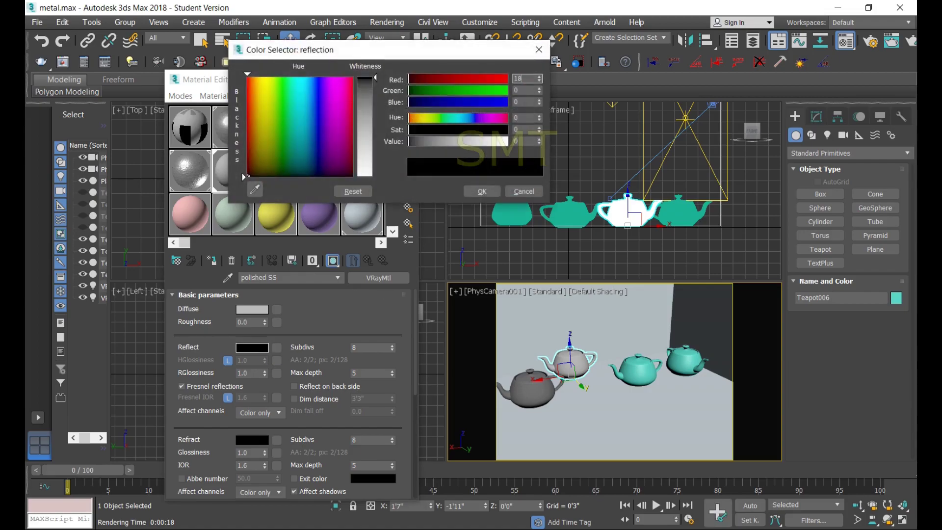
text(0)
key(Tab)
text(180)
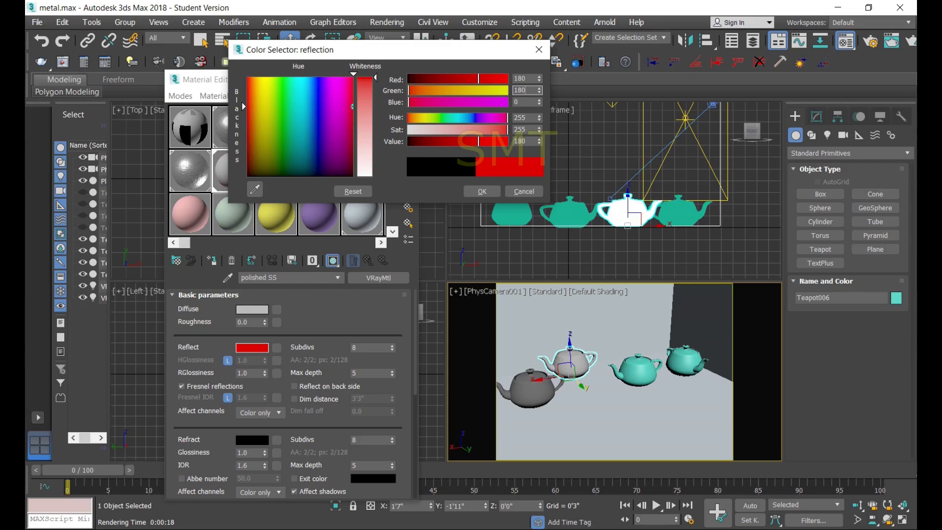
key(Tab)
text(1)
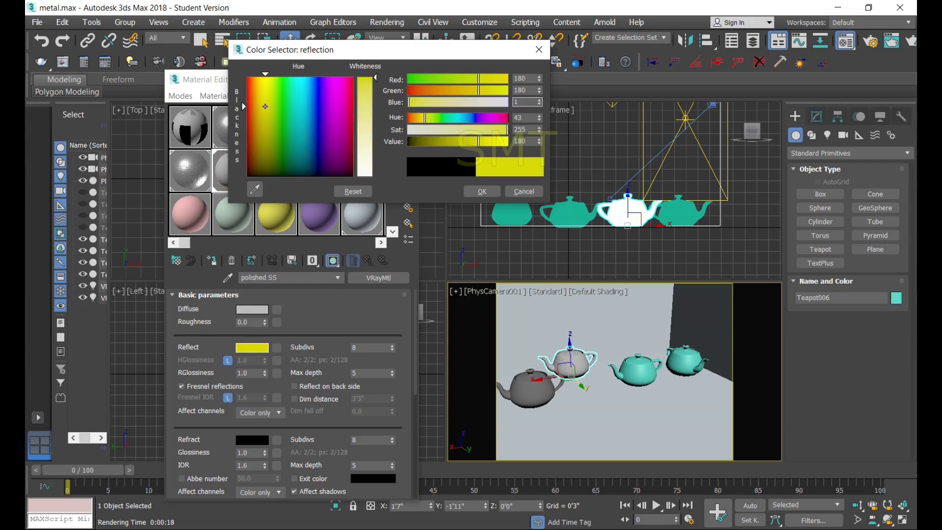
key(Tab)
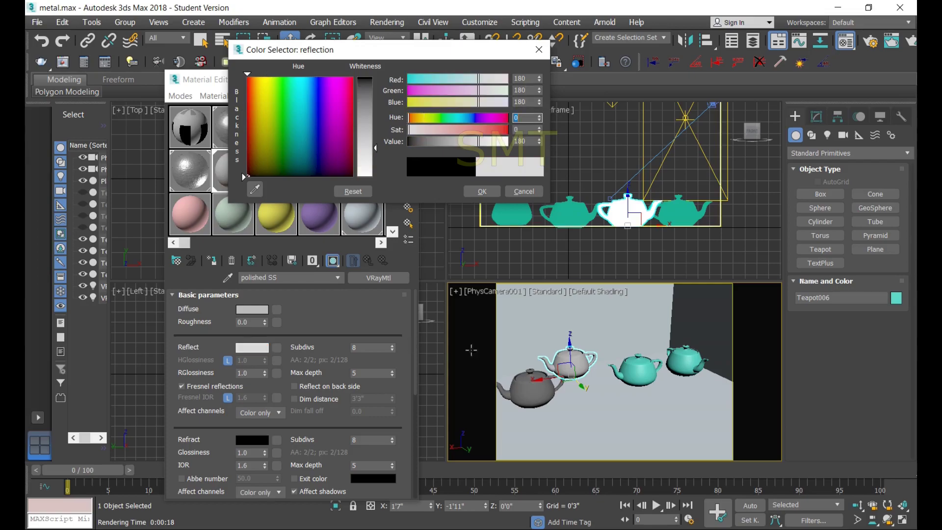
click(478, 192)
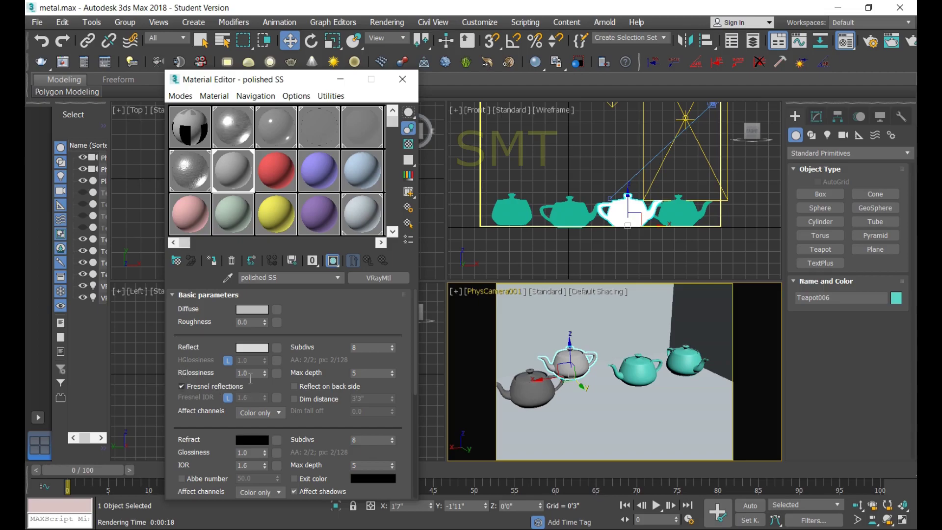
Unlock highlight glossiness and set HGlossiness 0.9 and RGlossiness 0.85.
click(229, 361)
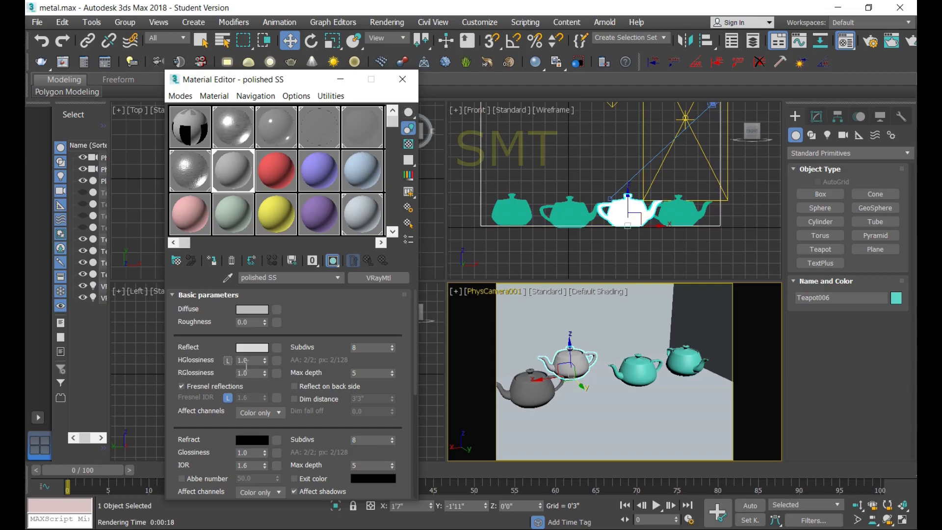
drag(264, 364, 266, 367)
click(264, 358)
drag(264, 375, 267, 389)
click(265, 370)
Set reflection subdivs to 12, turn off Fresnel reflections, and apply polished SS to Teapot006.
double_click(363, 347)
text(12)
click(184, 389)
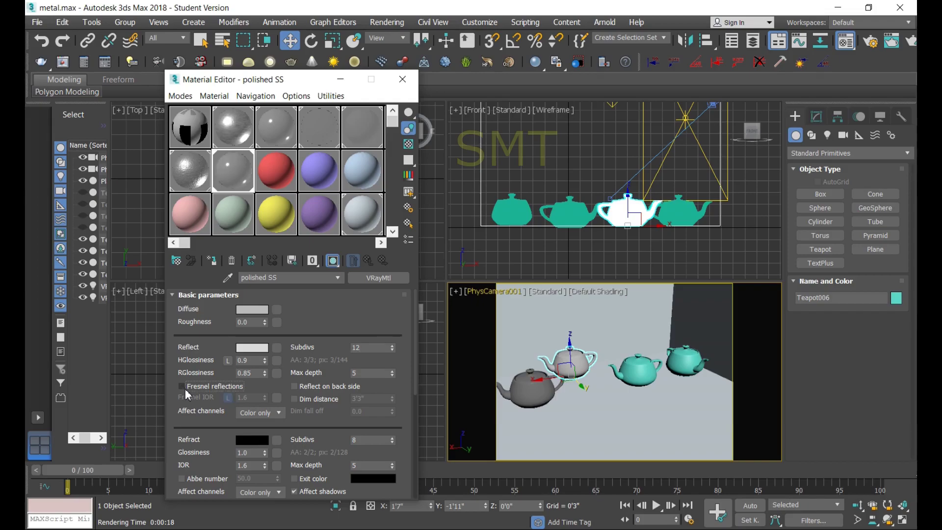
click(211, 260)
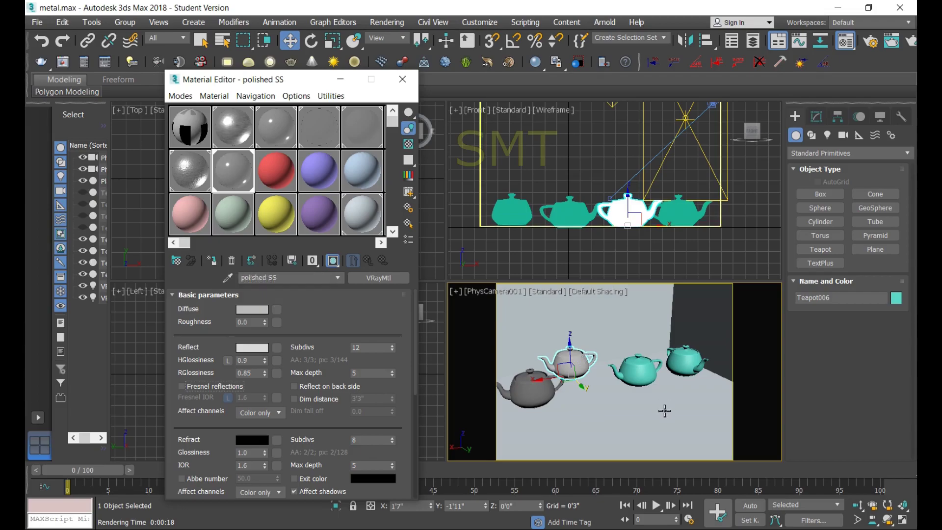
key(shift+q)
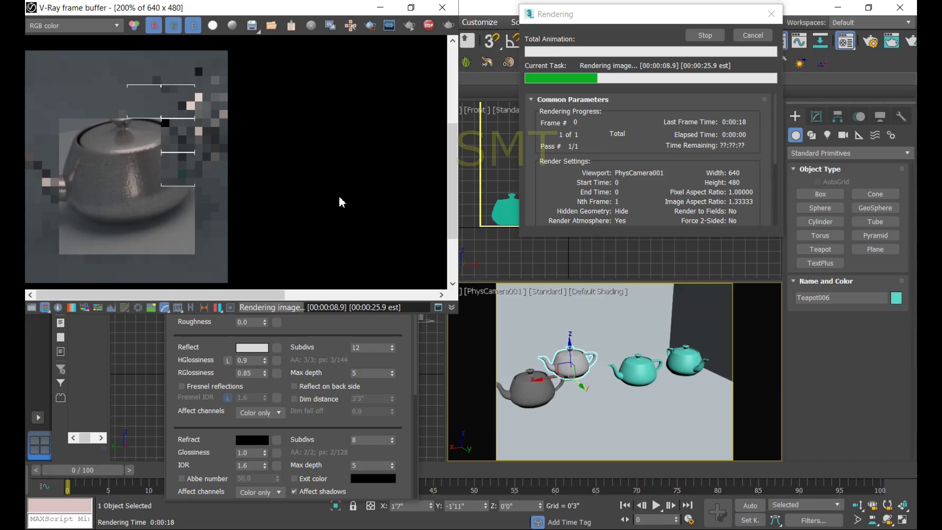
double_click(342, 202)
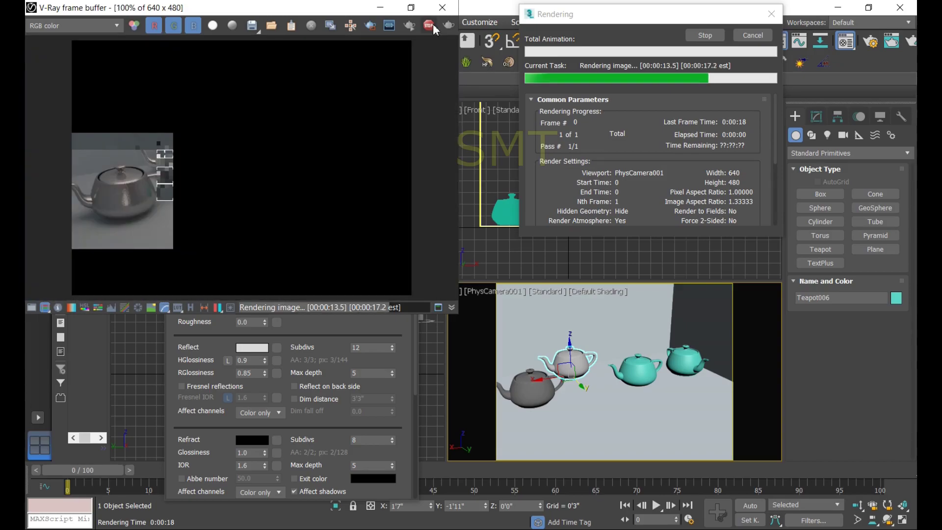
click(433, 27)
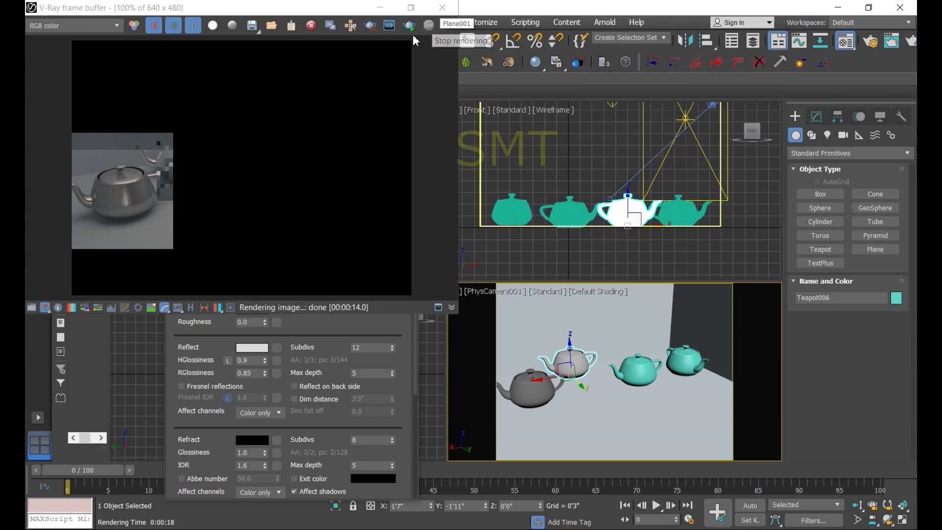
click(410, 28)
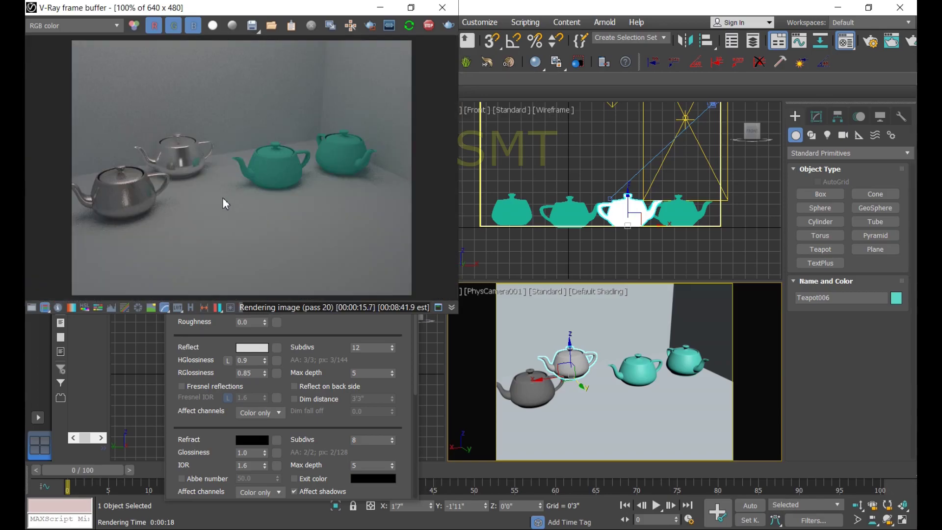
scroll(181, 155, up, 1)
scroll(182, 155, up, 2)
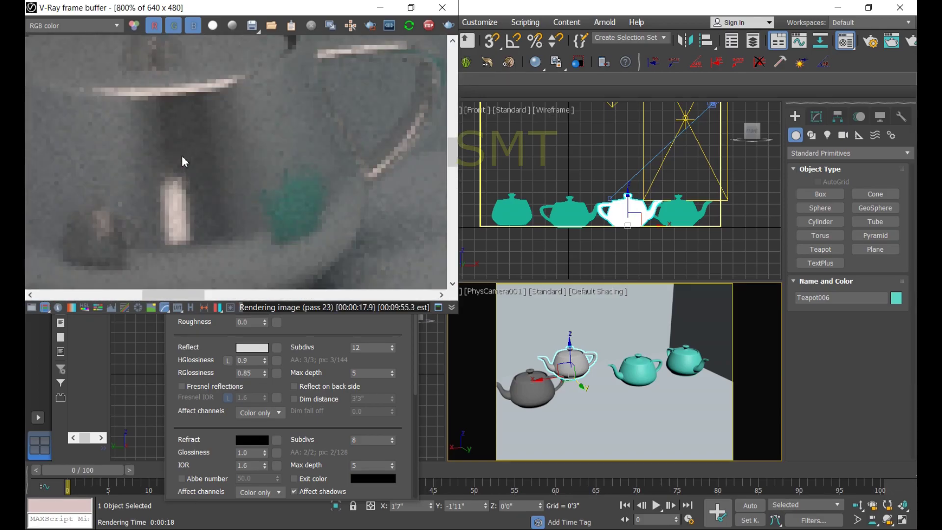
scroll(182, 155, down, 1)
scroll(183, 153, down, 1)
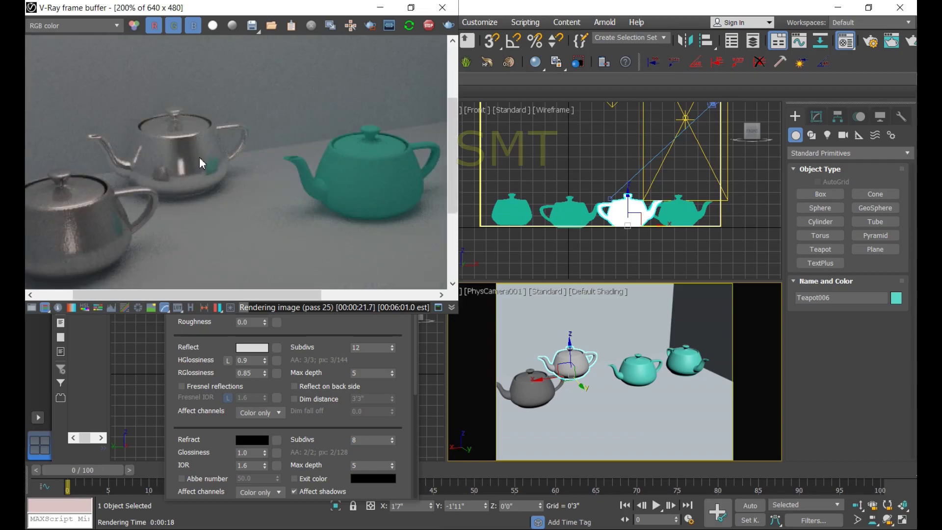
scroll(199, 157, down, 1)
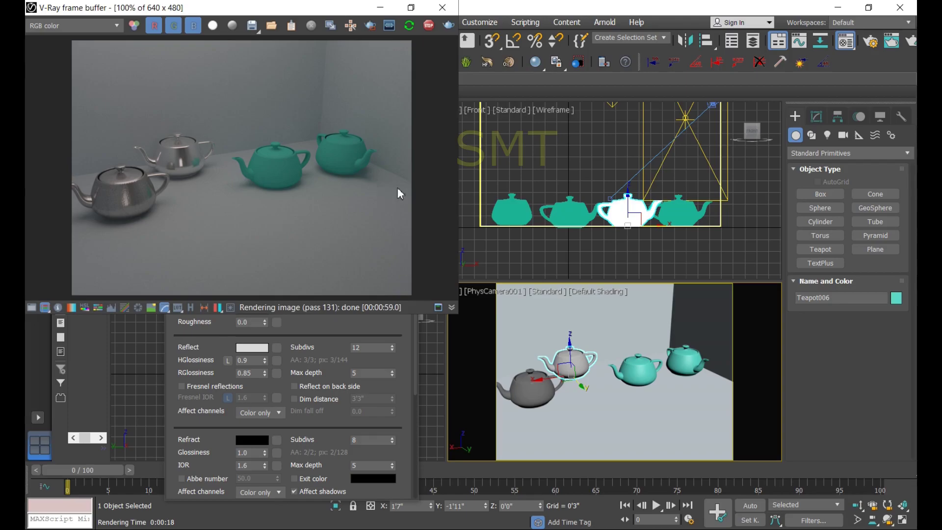
click(443, 8)
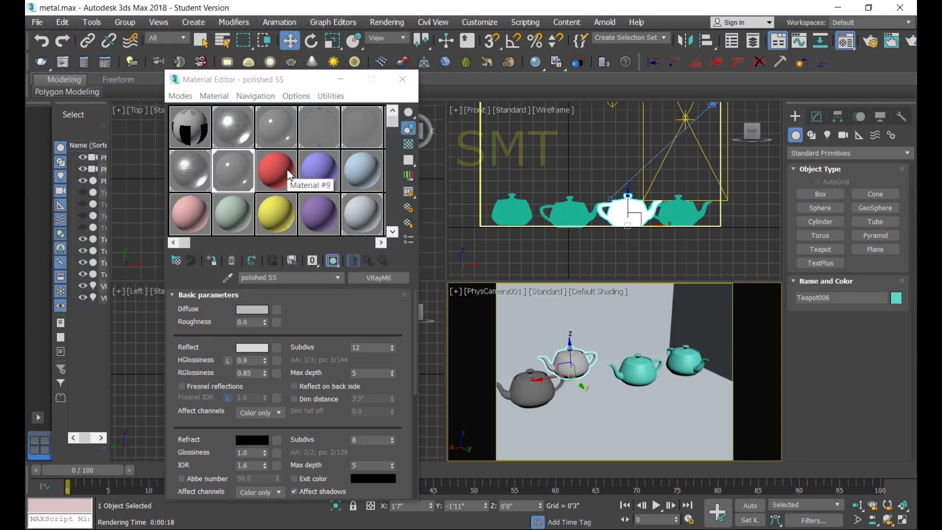
Assign Material #9 to Teapot007 and show it shaded in the viewport.
click(288, 176)
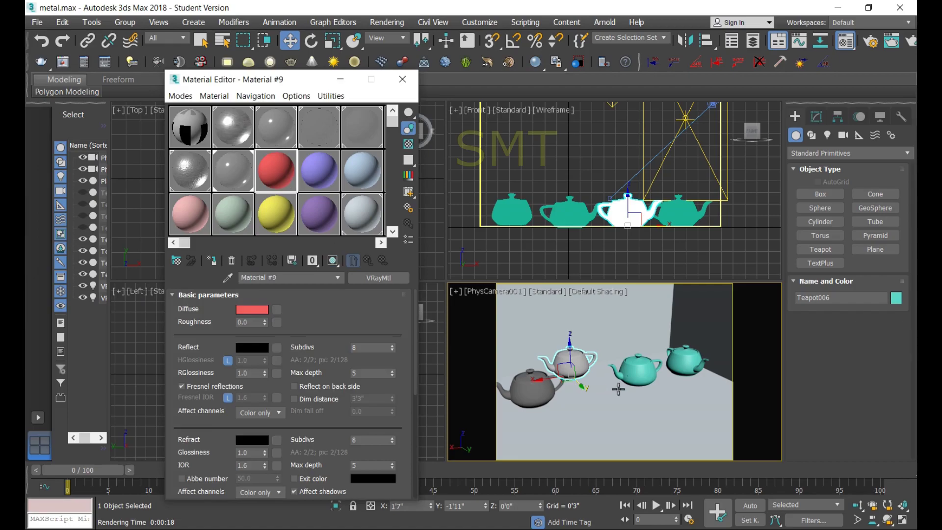
click(644, 374)
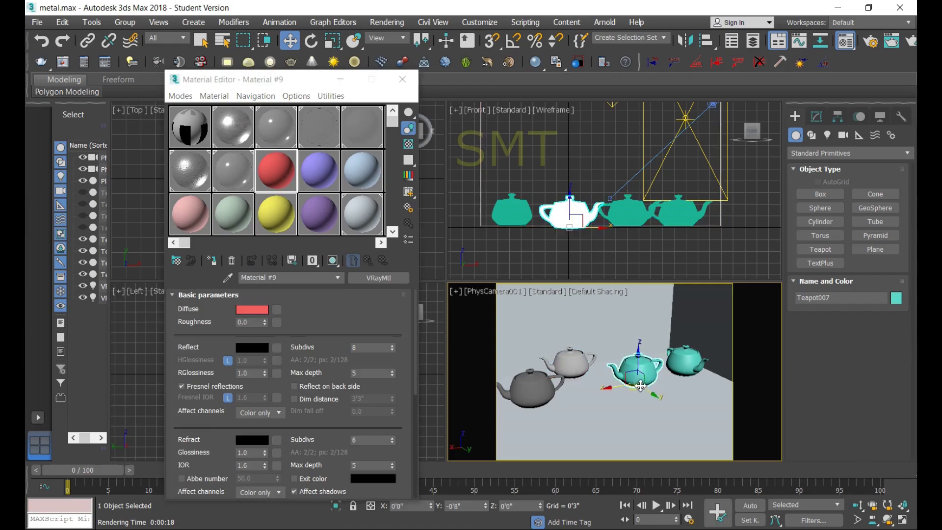
click(213, 262)
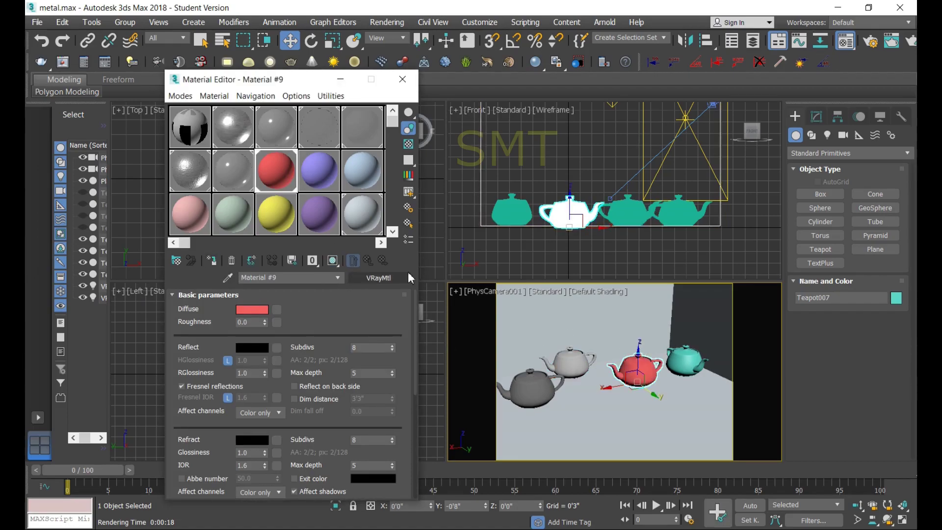
click(333, 261)
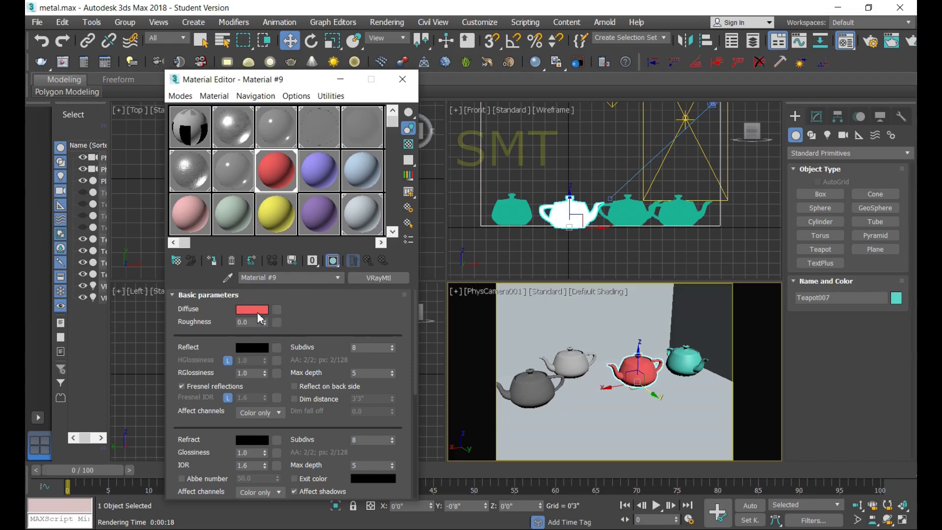
Set Material #9's diffuse colour to dark grey RGB 96,96,96.
click(257, 313)
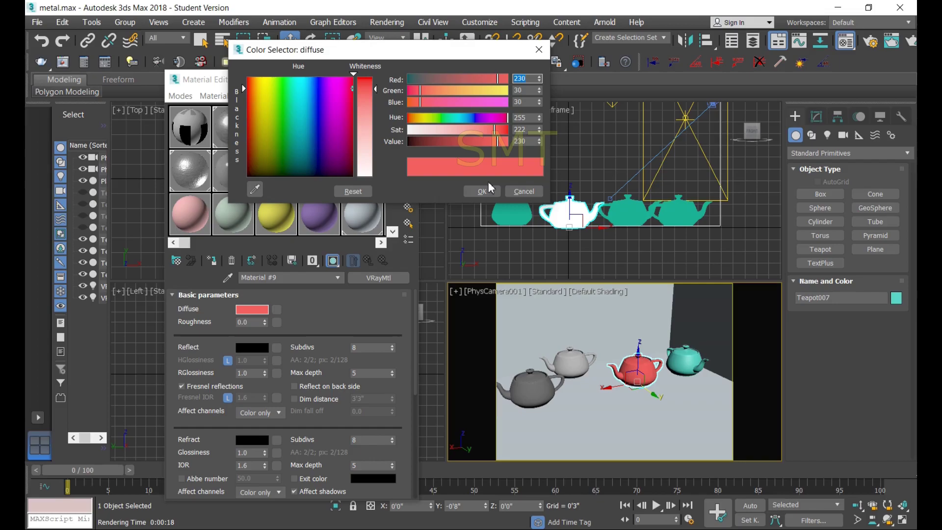
text(96)
key(Tab)
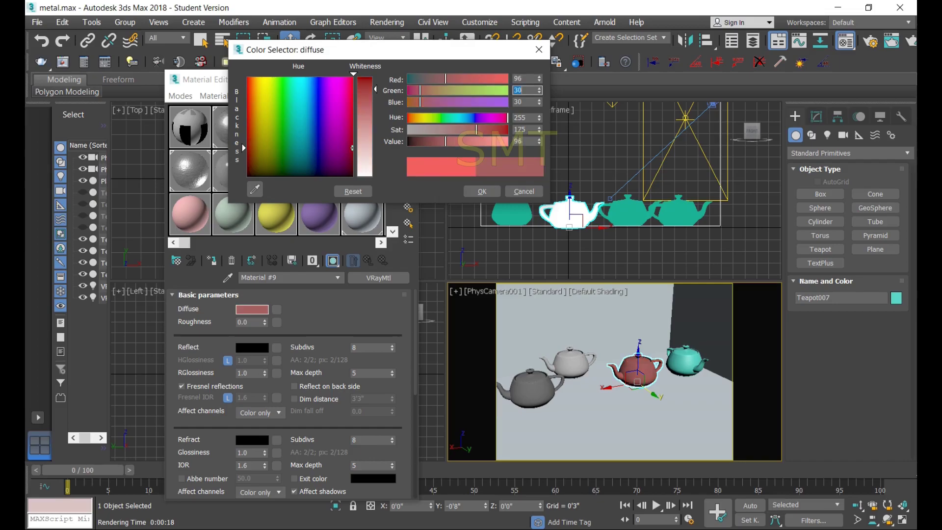
text(96)
key(Tab)
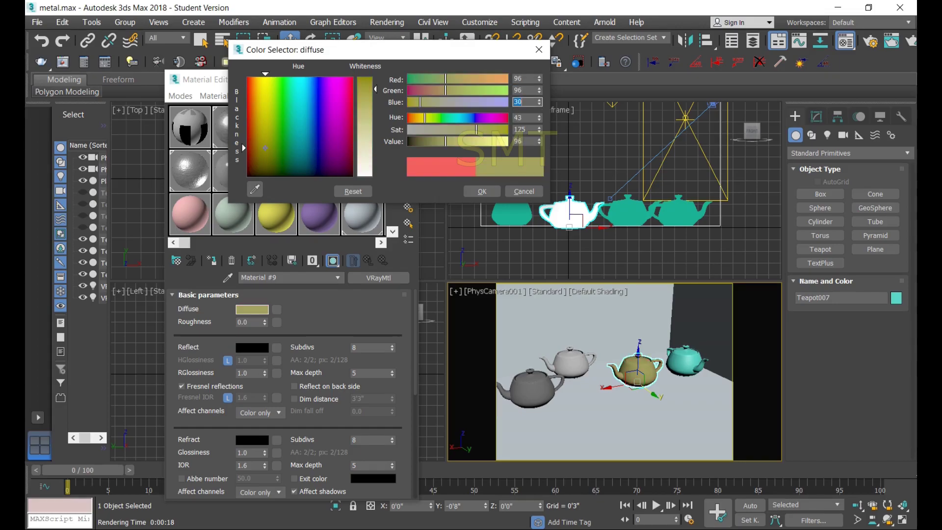
text(96)
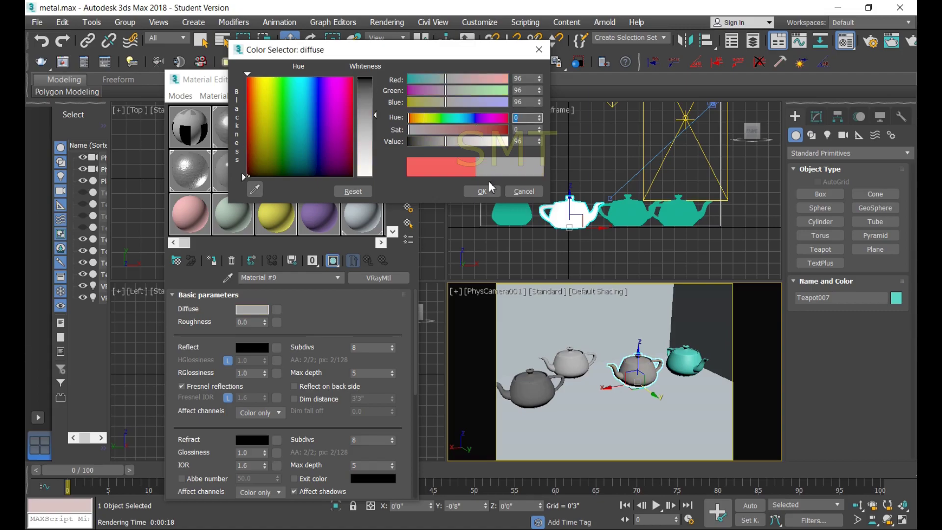
click(482, 191)
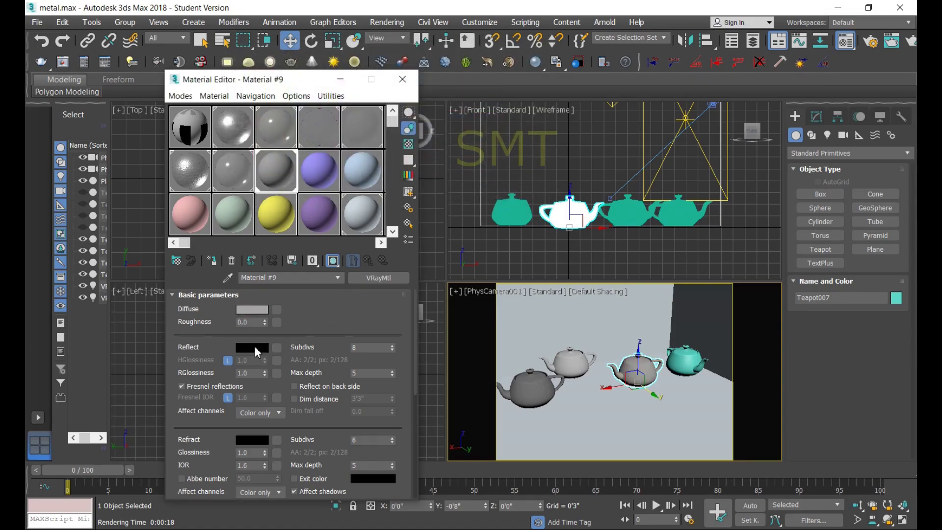
Set the reflection colour to near-white RGB 242,242,242.
click(255, 349)
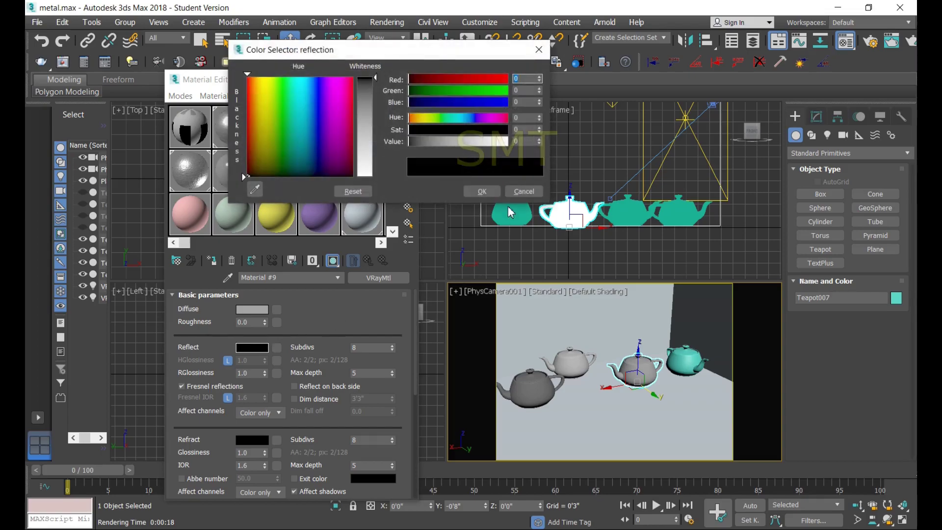
text(242)
key(Tab)
text(2)
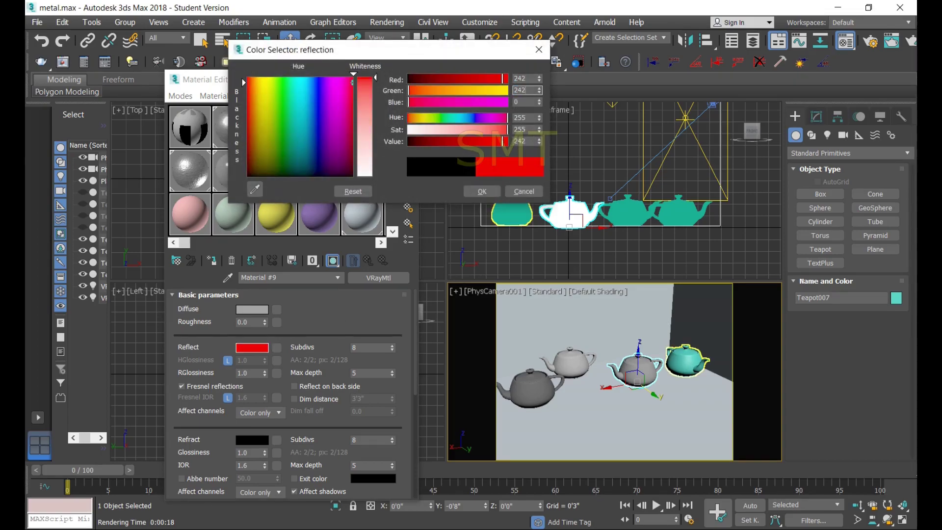
key(Tab)
key(Tab)
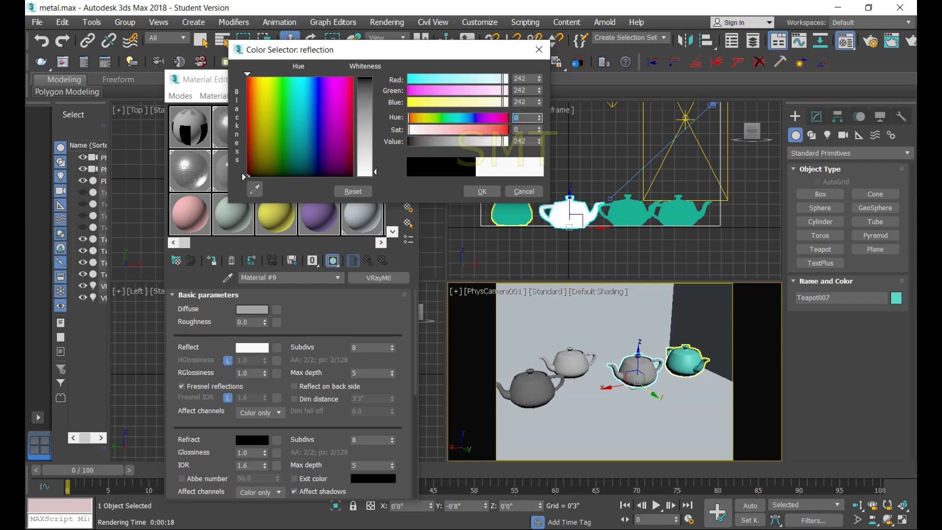
click(481, 191)
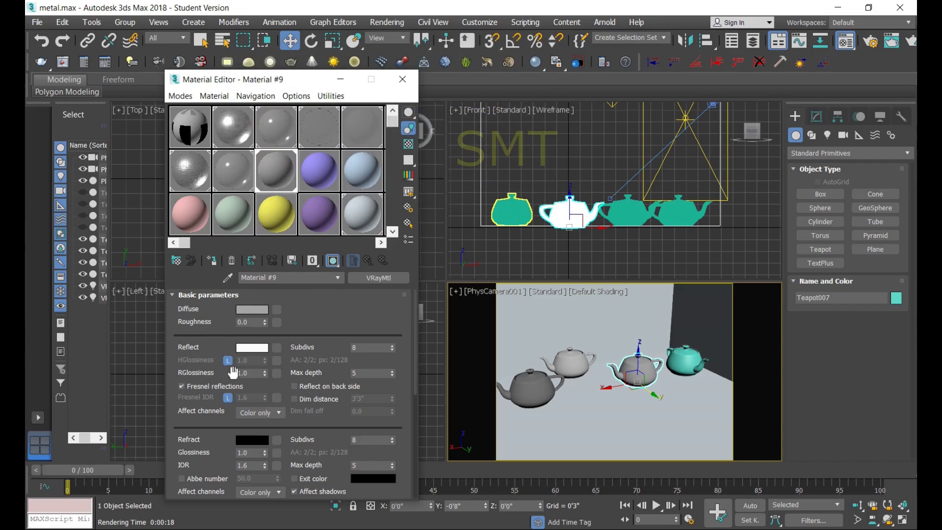
Give Material #9 reflection glossiness 0.92 with Fresnel off and apply it to Teapot007.
click(228, 360)
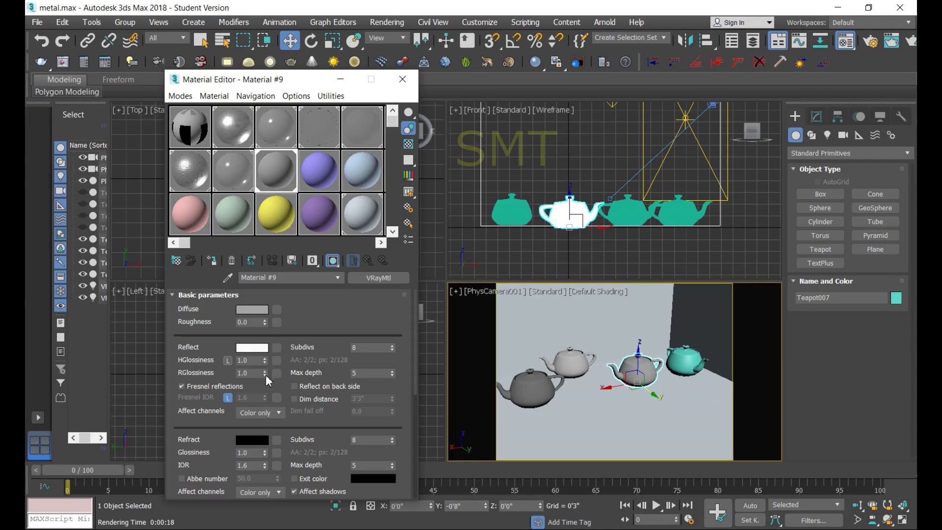
drag(265, 376, 266, 376)
click(267, 374)
click(181, 385)
click(212, 260)
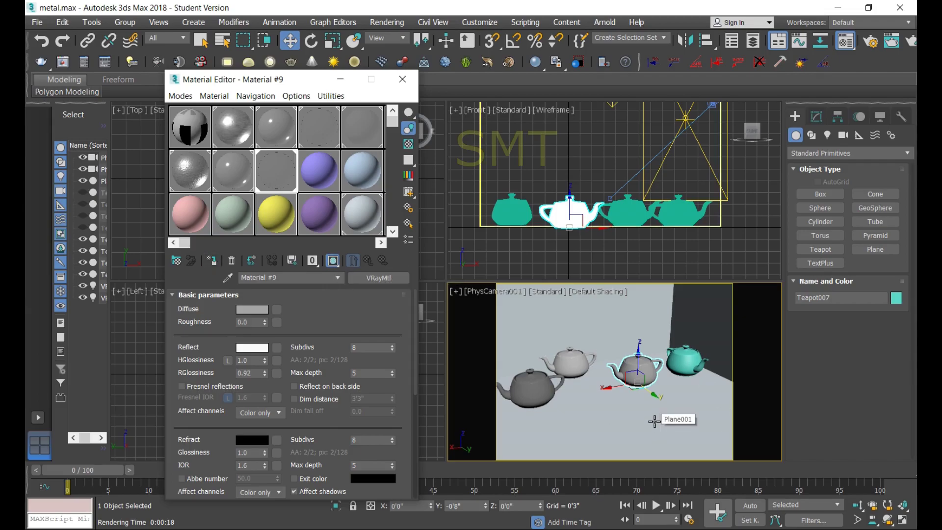
Test-render the camera view, zoom to inspect the three steel and one teal teapot, then close it.
key(shift+q)
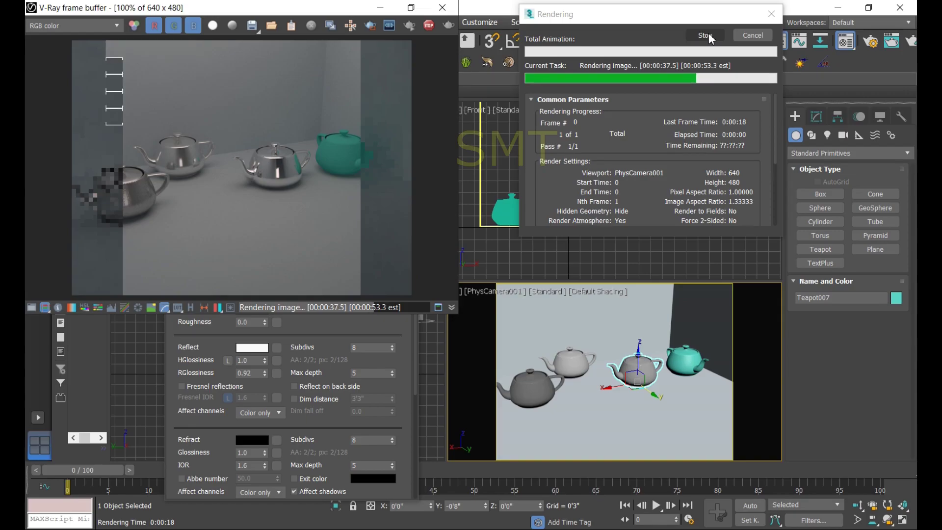
scroll(370, 203, up, 1)
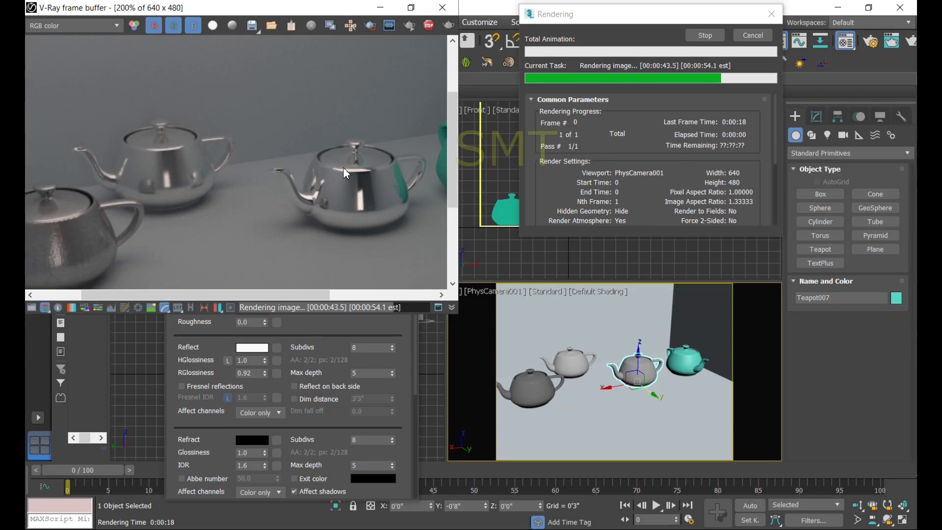
scroll(342, 167, down, 1)
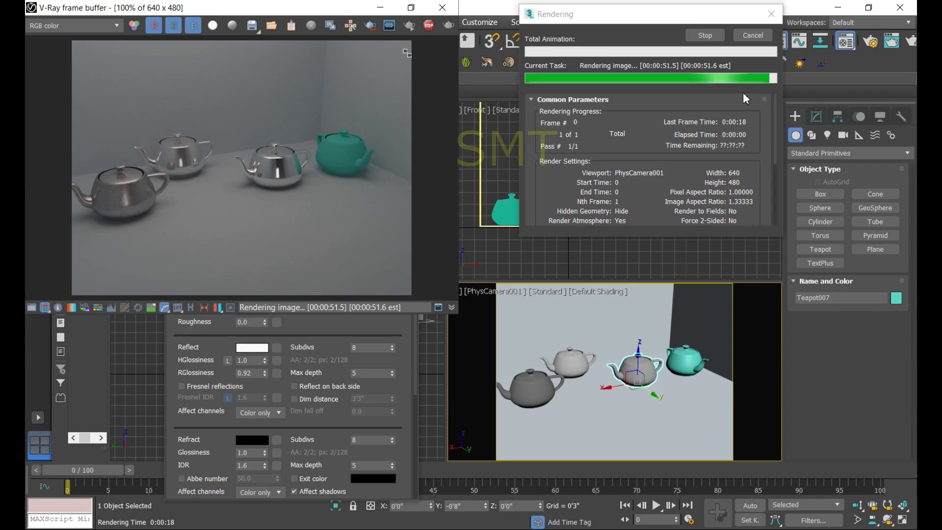
click(442, 8)
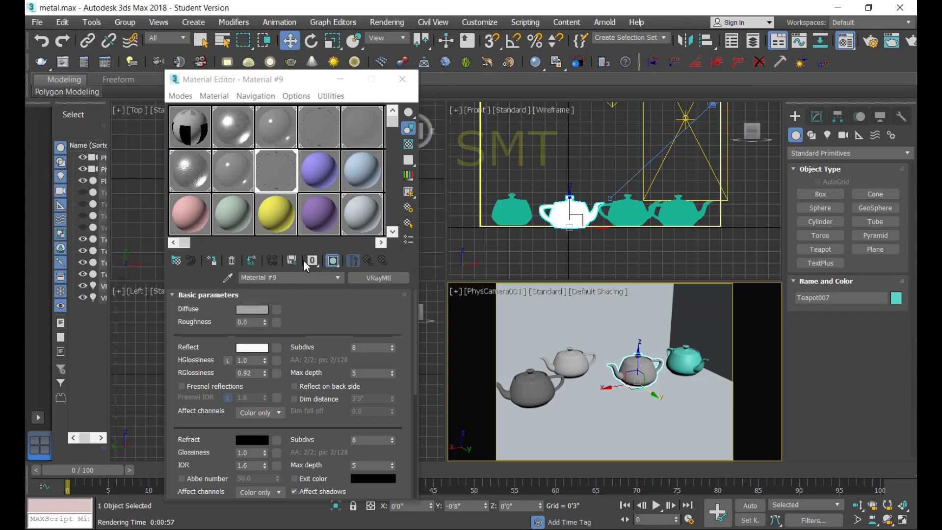
Rename Material #9 to 'SS material for furniture' and load lavender Material #10 for editing.
click(285, 278)
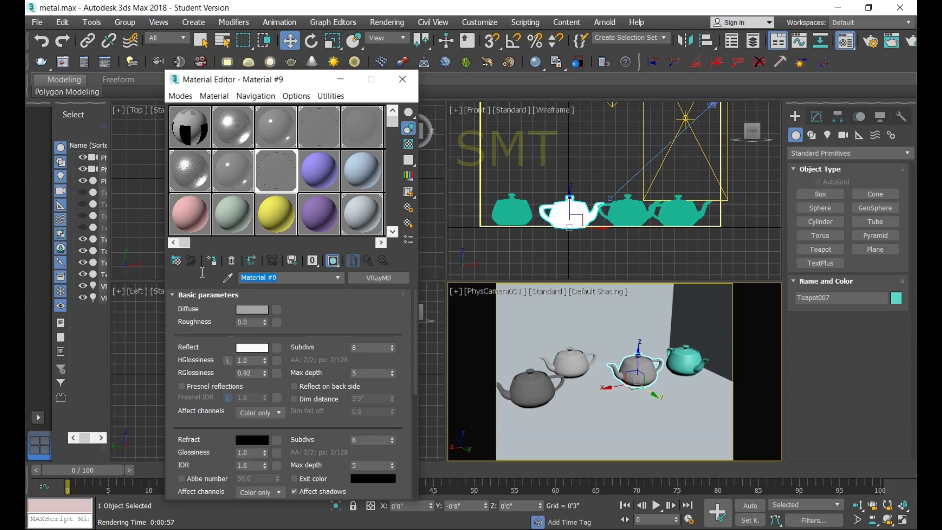
text(SS)
text( materi)
text(al for)
text( fur)
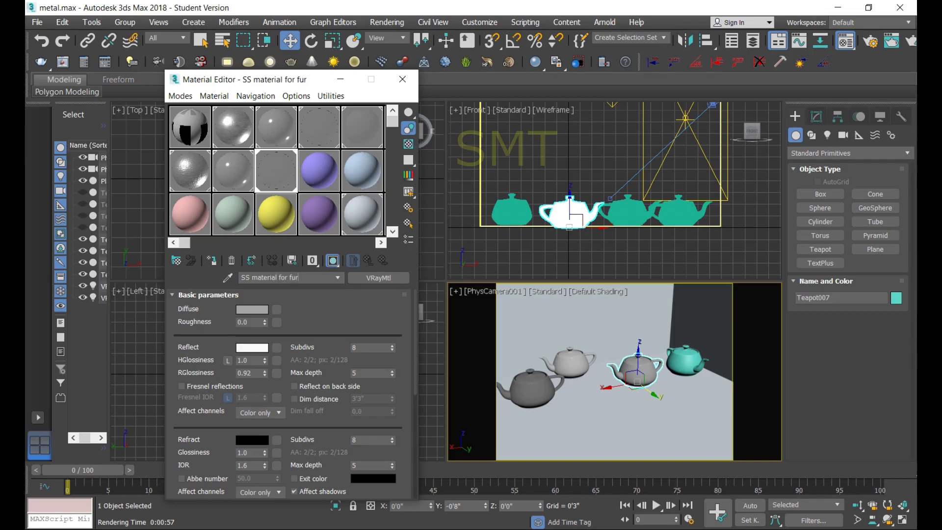
text(nitur)
text(e)
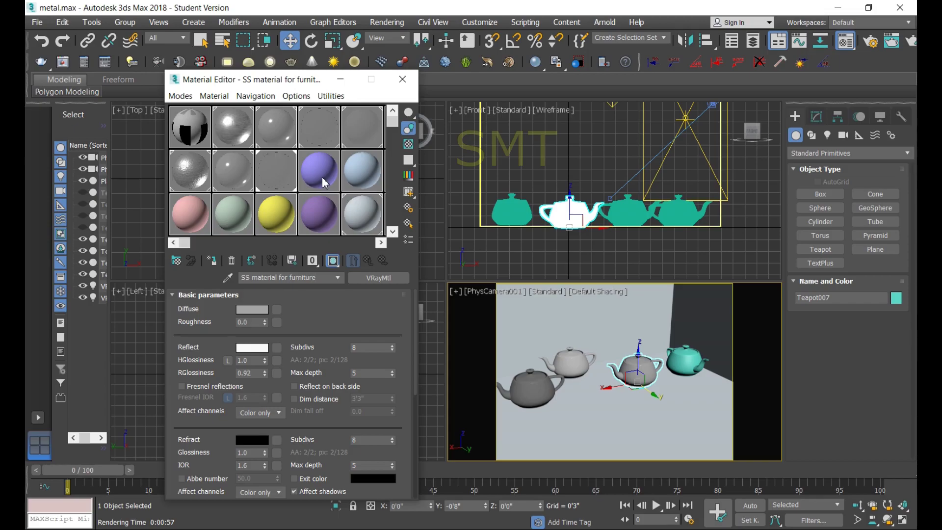
click(322, 180)
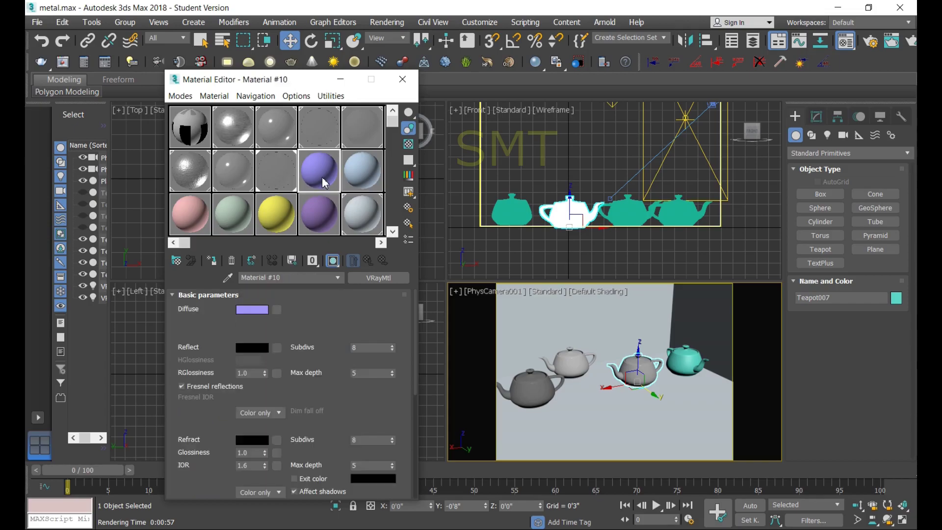
Assign Material #10 to Teapot008, show it shaded, and rename it 'mirror polished SS'.
click(692, 366)
click(252, 260)
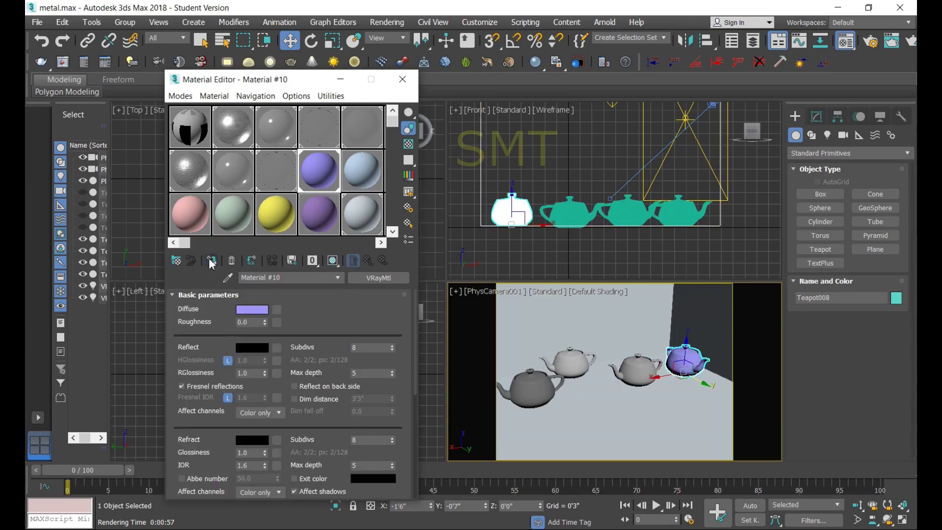
click(333, 260)
drag(289, 280, 226, 286)
text(mirror)
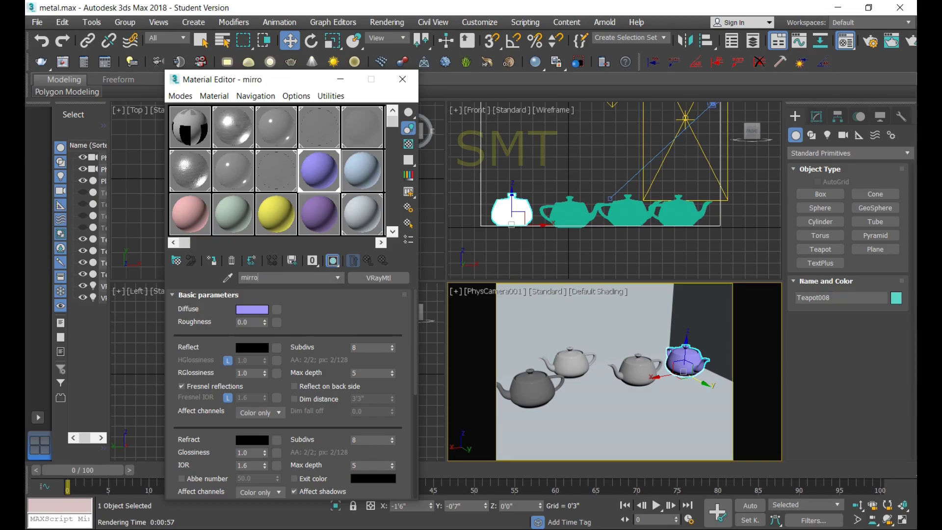
text( p)
text(olis)
text(hed)
text( SS)
Set the diffuse colour to grey RGB 100, 100, 100.
click(261, 315)
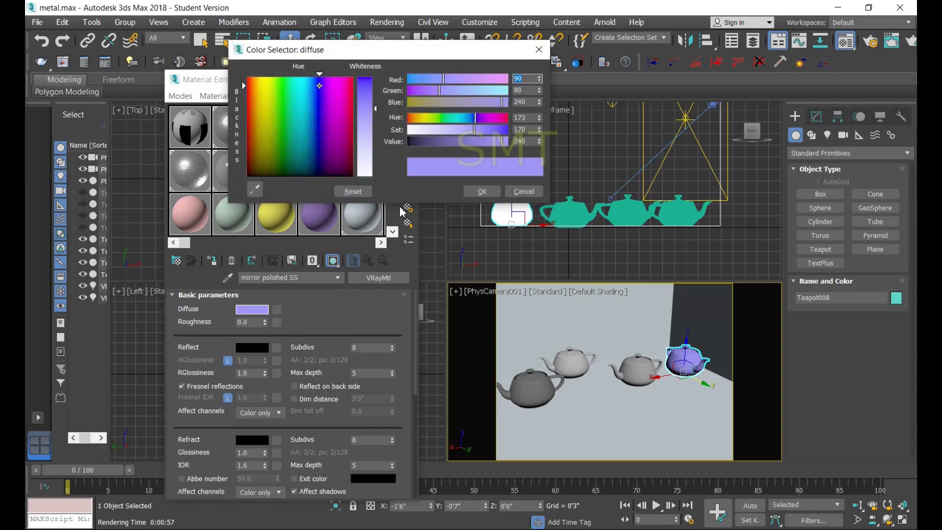
text(100)
key(Tab)
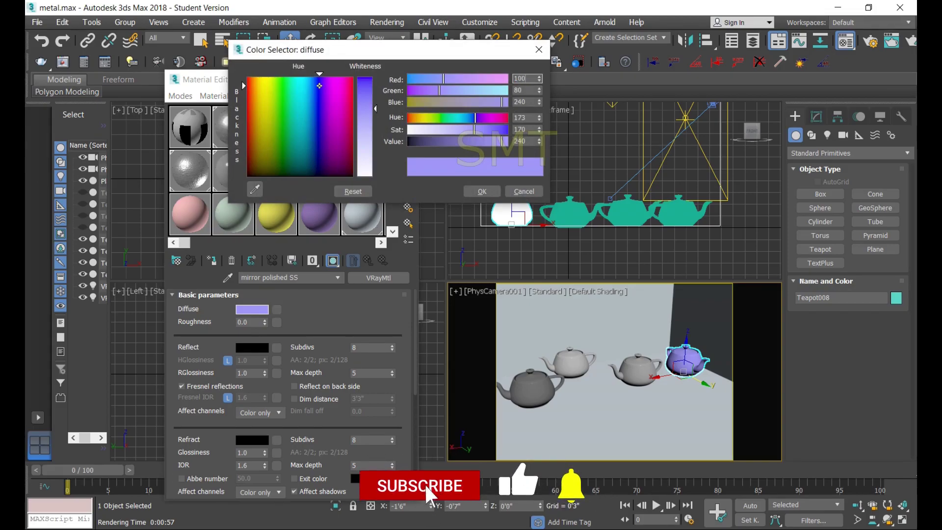
text(100)
key(Tab)
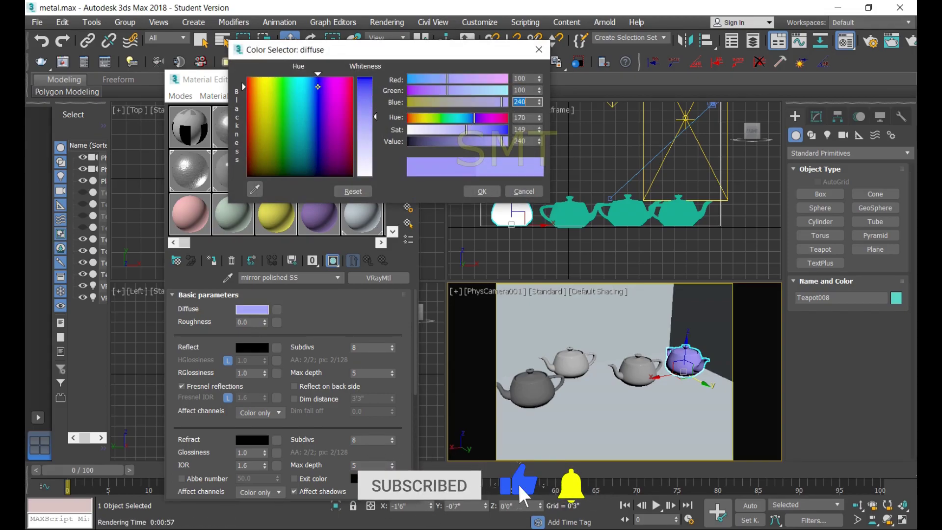
text(100)
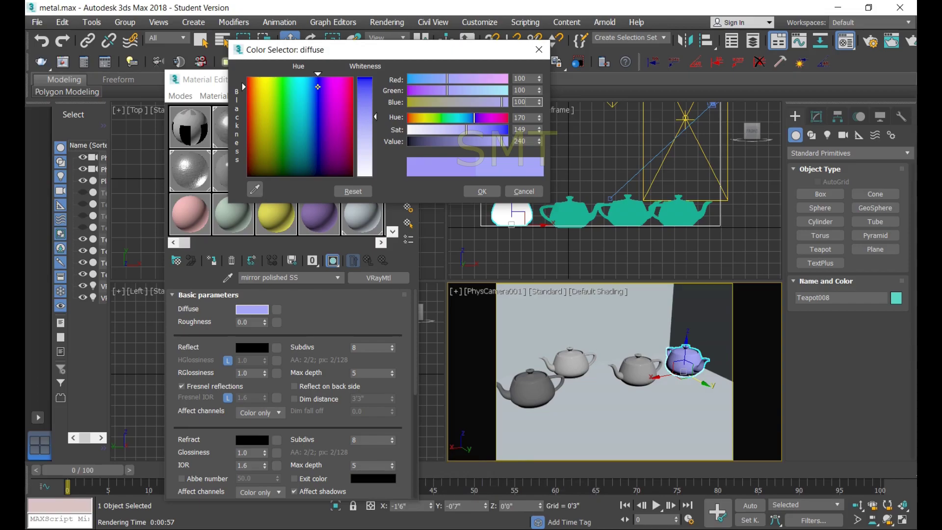
click(483, 193)
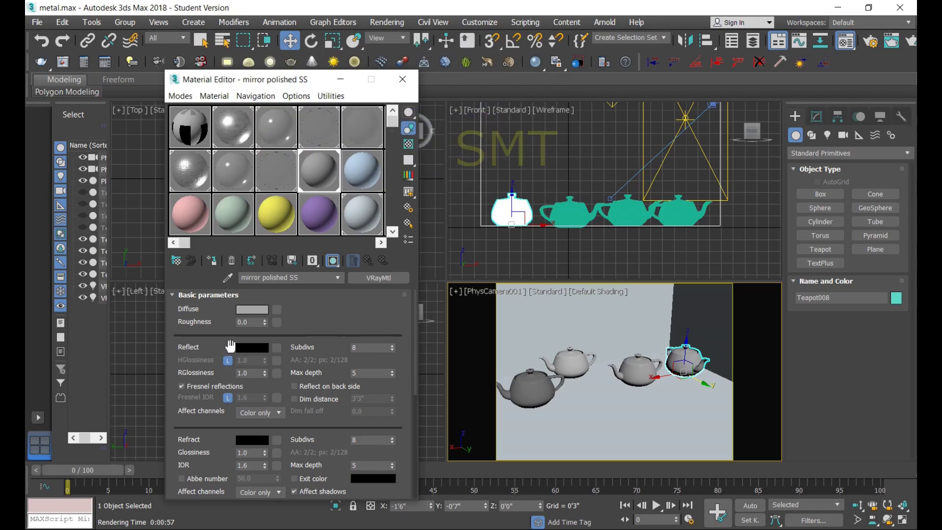
Set the mirror polished SS reflect colour to light grey 221, 221, 221.
click(252, 346)
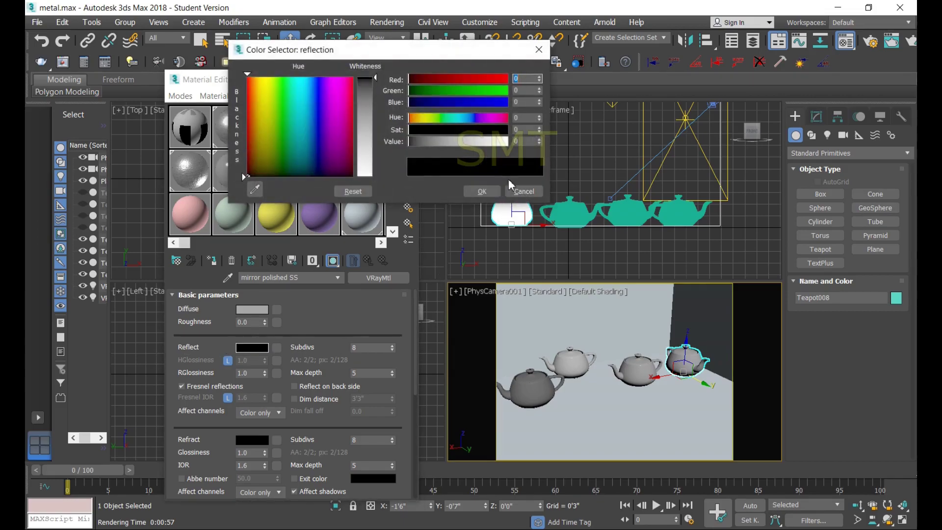
text(221)
key(Tab)
text(221)
key(Tab)
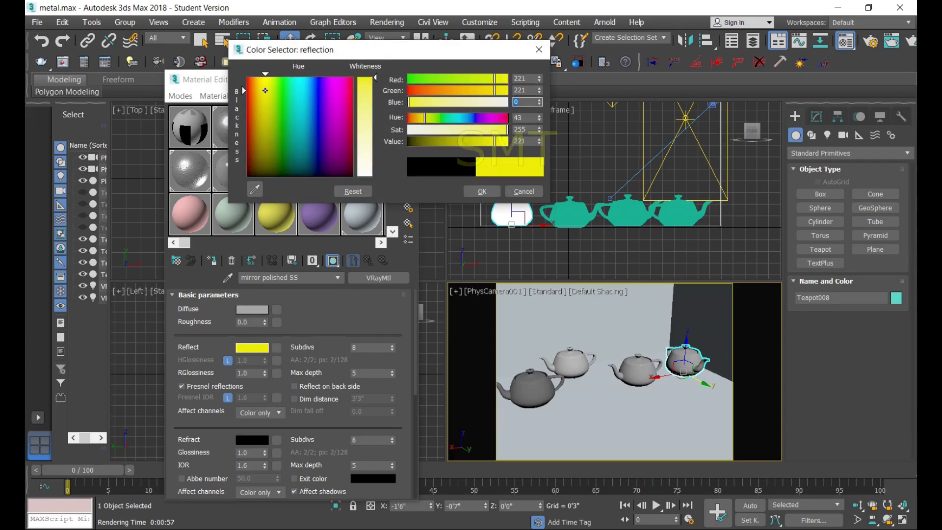
text(221)
key(Tab)
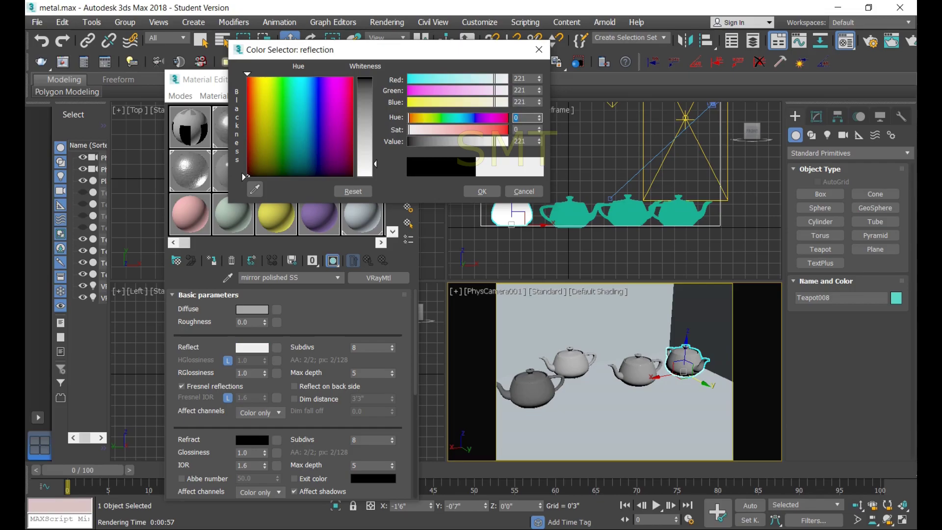
click(488, 194)
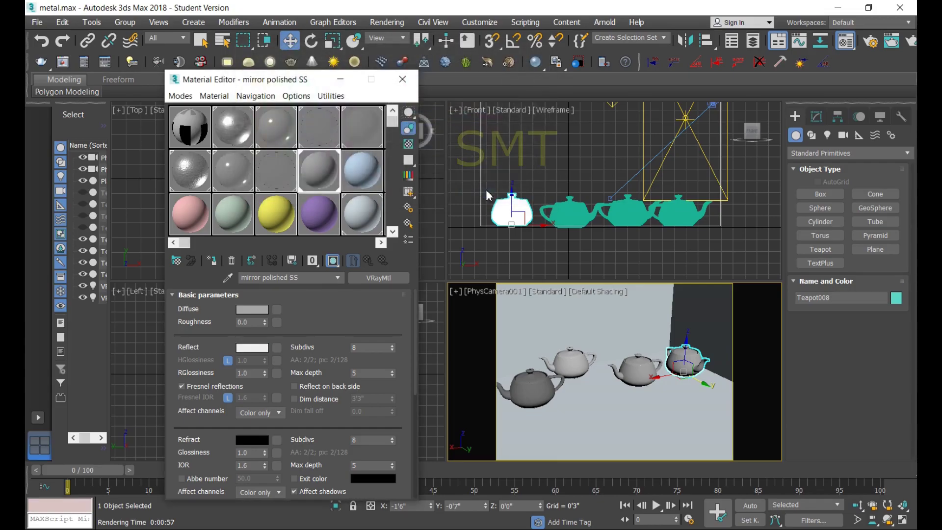
Unlock highlight glossiness, set reflect and refract subdivs to 50, and disable Fresnel reflections.
click(228, 360)
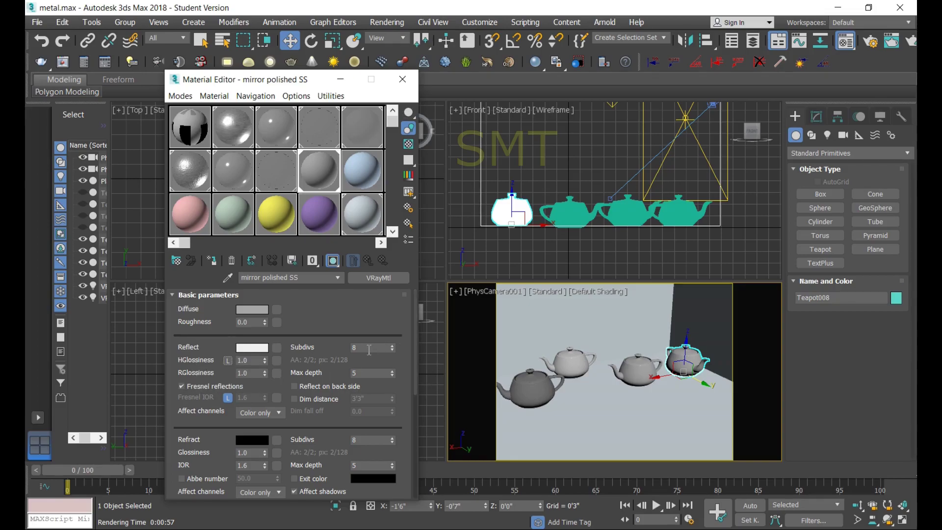
double_click(351, 347)
text(5)
text(2)
text(0)
click(182, 386)
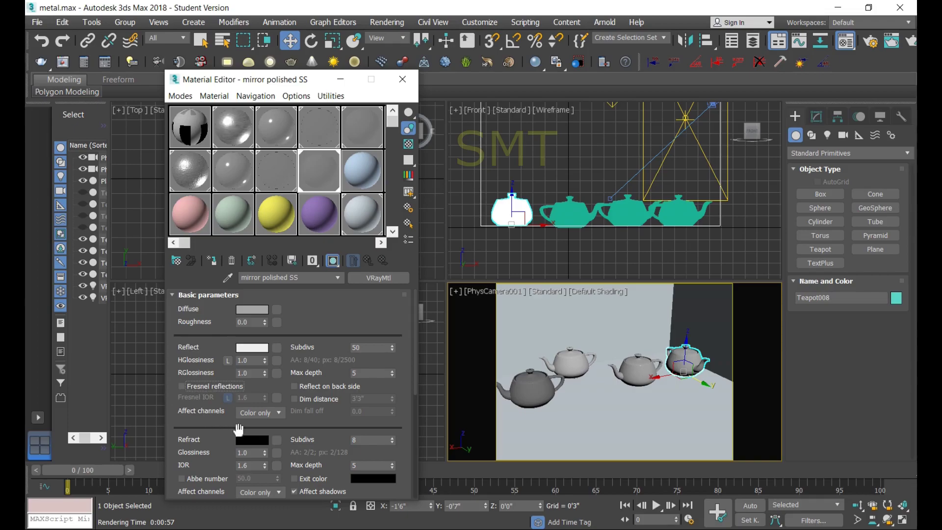
double_click(382, 440)
text(50)
key(Return)
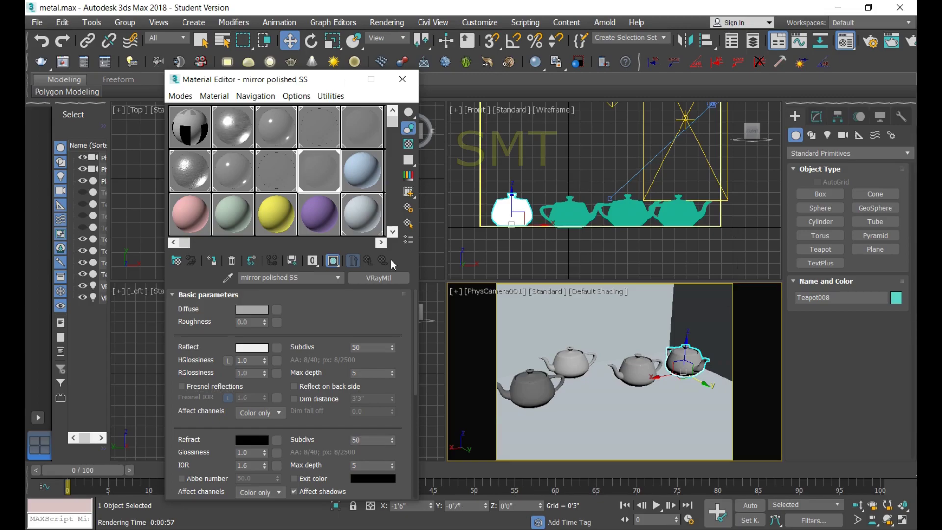
Select the floor plane, render all four steel teapots, and close the frame buffer.
click(692, 418)
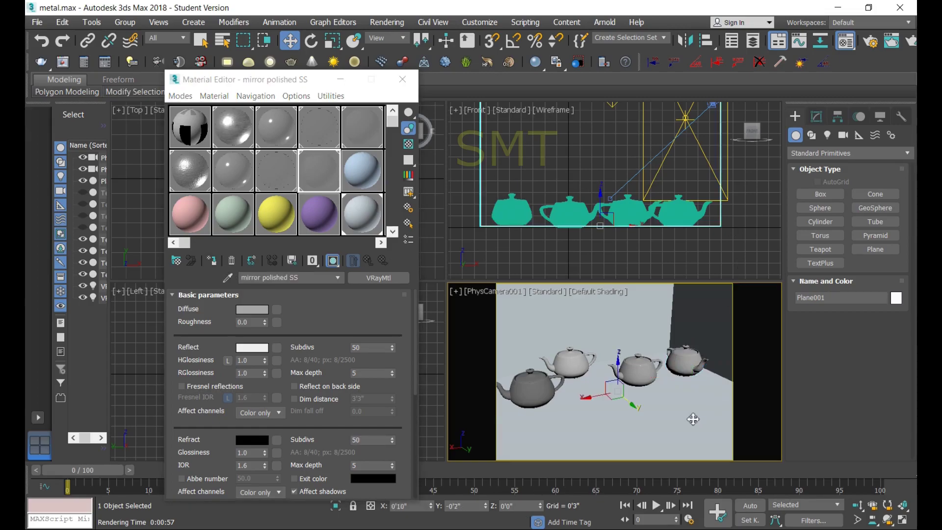
key(shift+q)
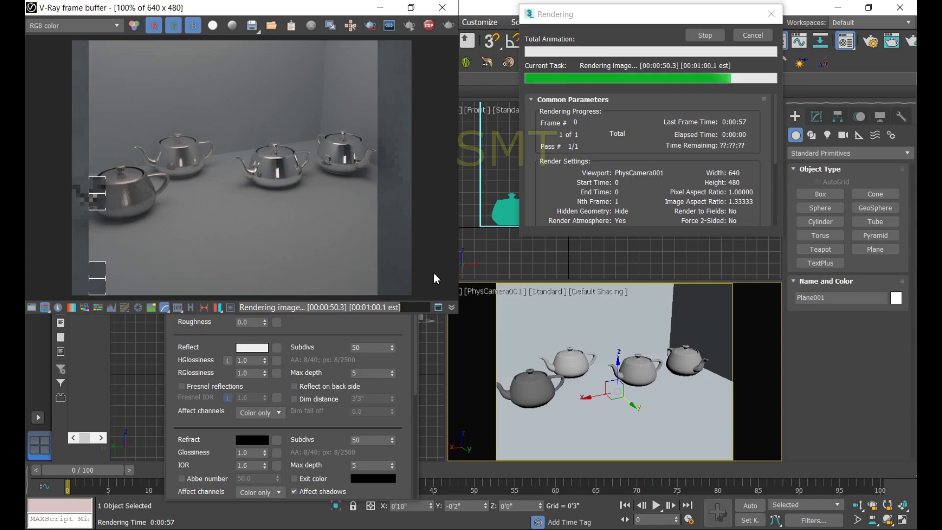
click(450, 14)
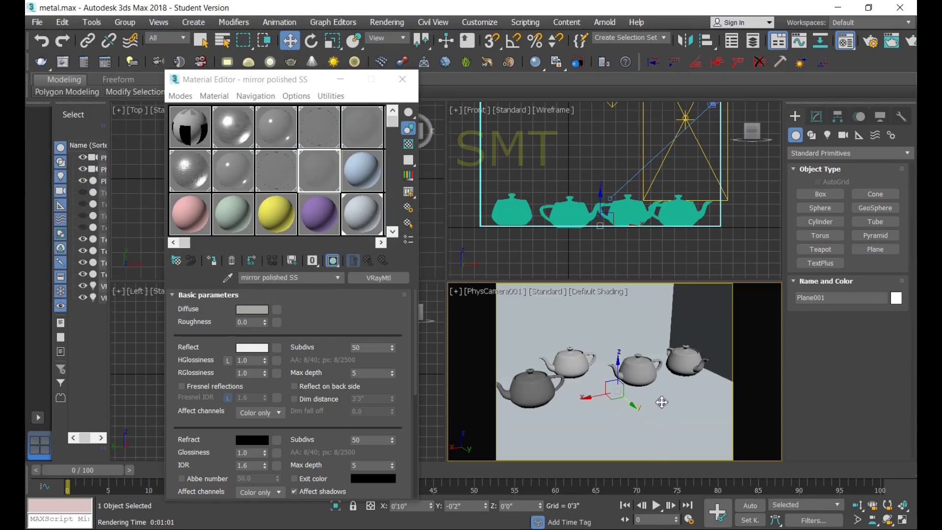
click(402, 81)
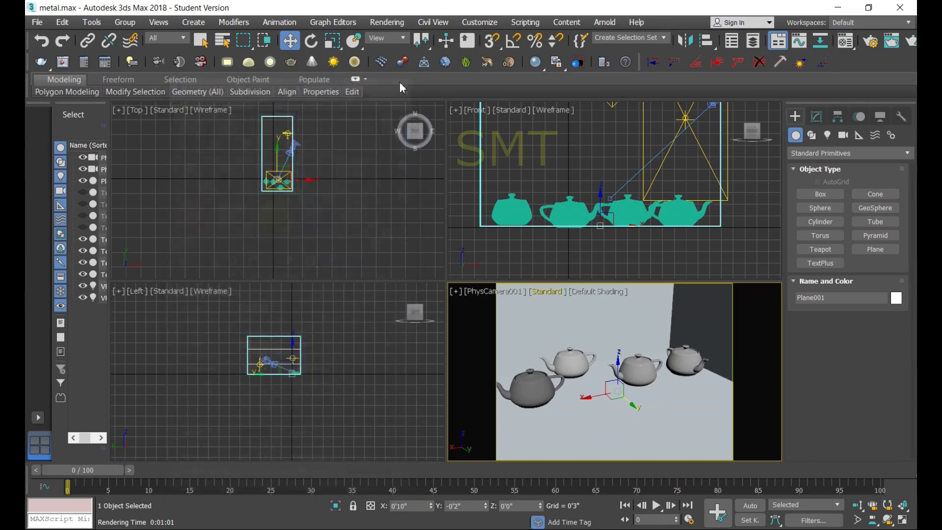